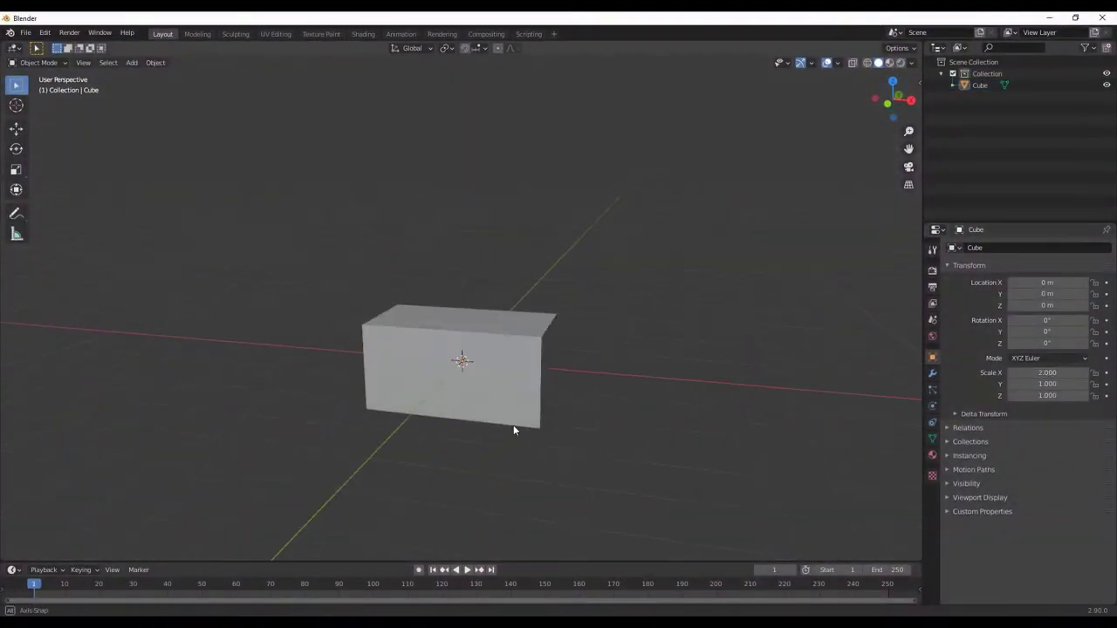
Step: Confirm the cube's new stretched-along-X box proportions
scroll(615, 389, up, 3)
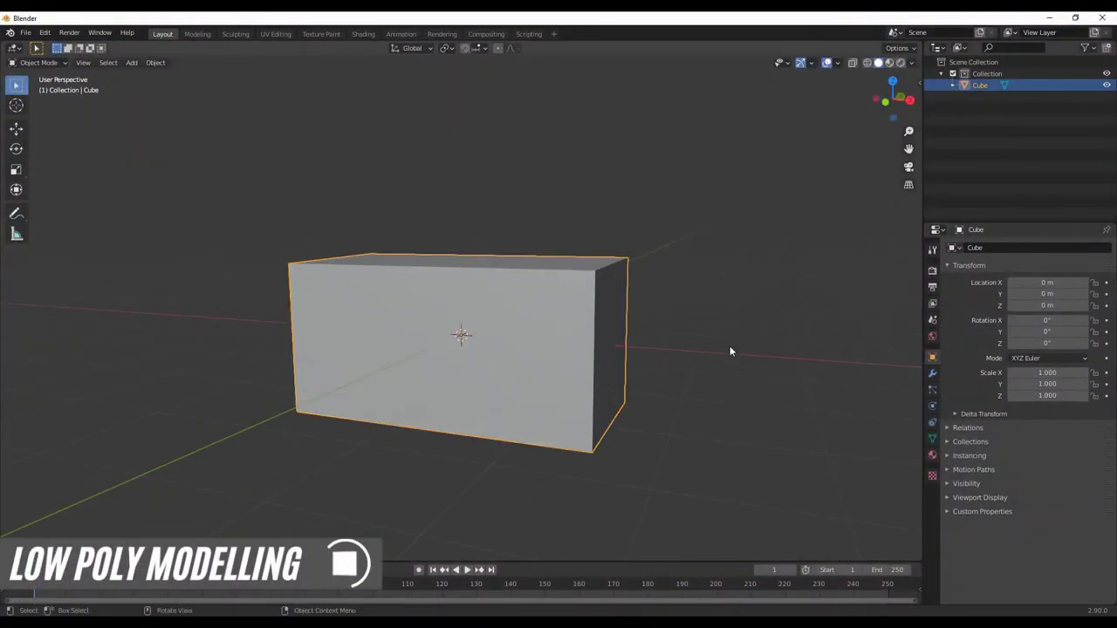
click(661, 391)
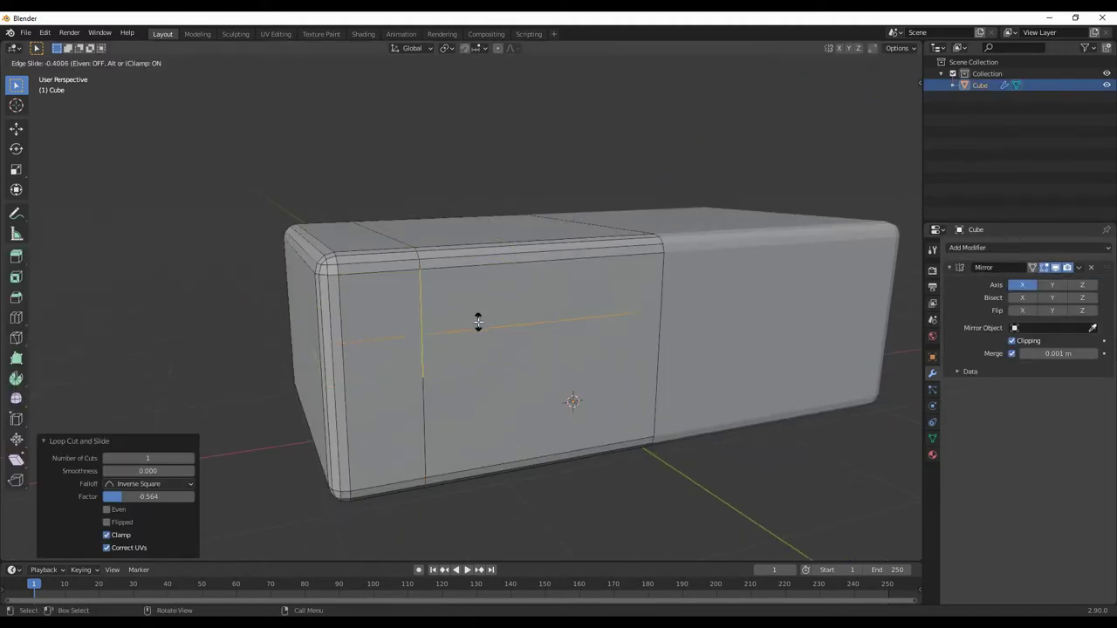
Step: Frame the box from the front and orbit to the face receiving the grooves
key(KP_1)
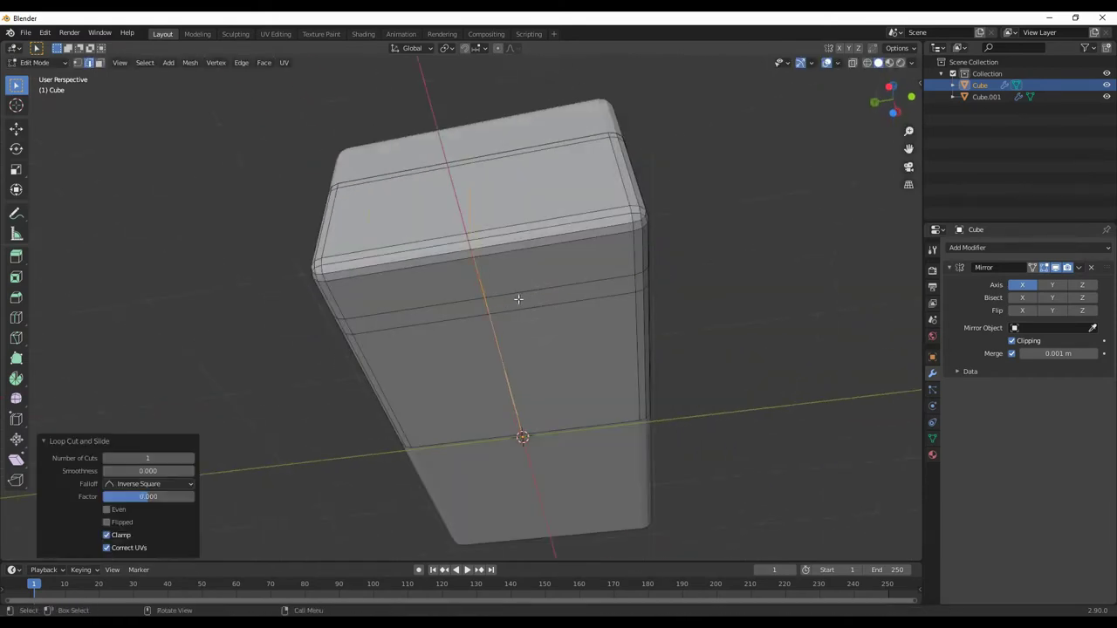
middle_drag(551, 267, 492, 327)
scroll(496, 420, up, 5)
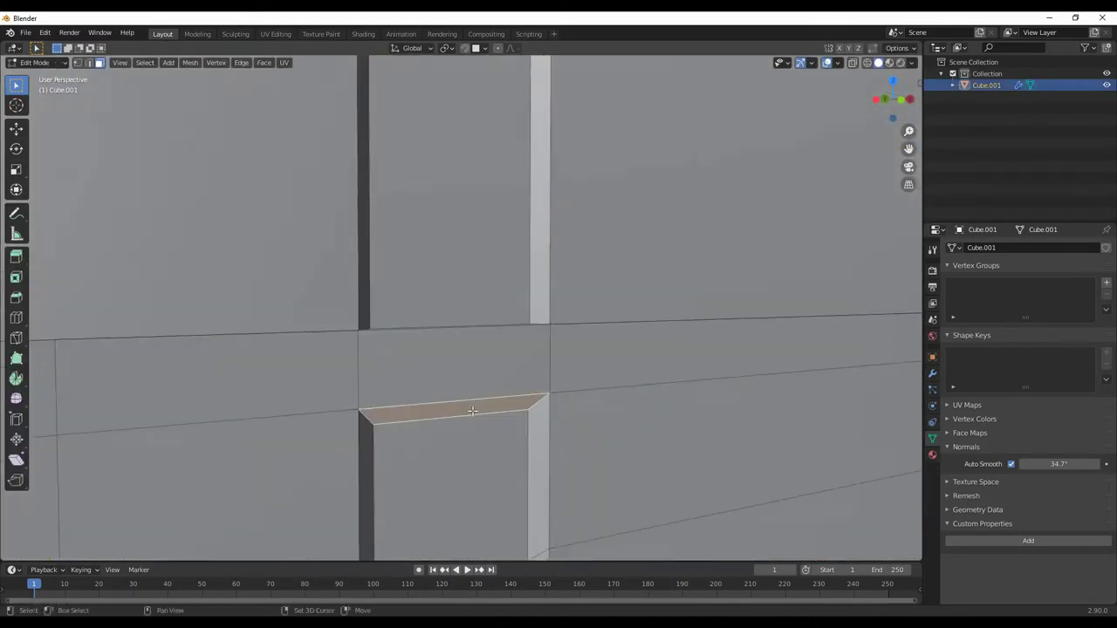
Step: Dissolve the selected extra edges, then bring up the snapping target options
key(x)
click(428, 354)
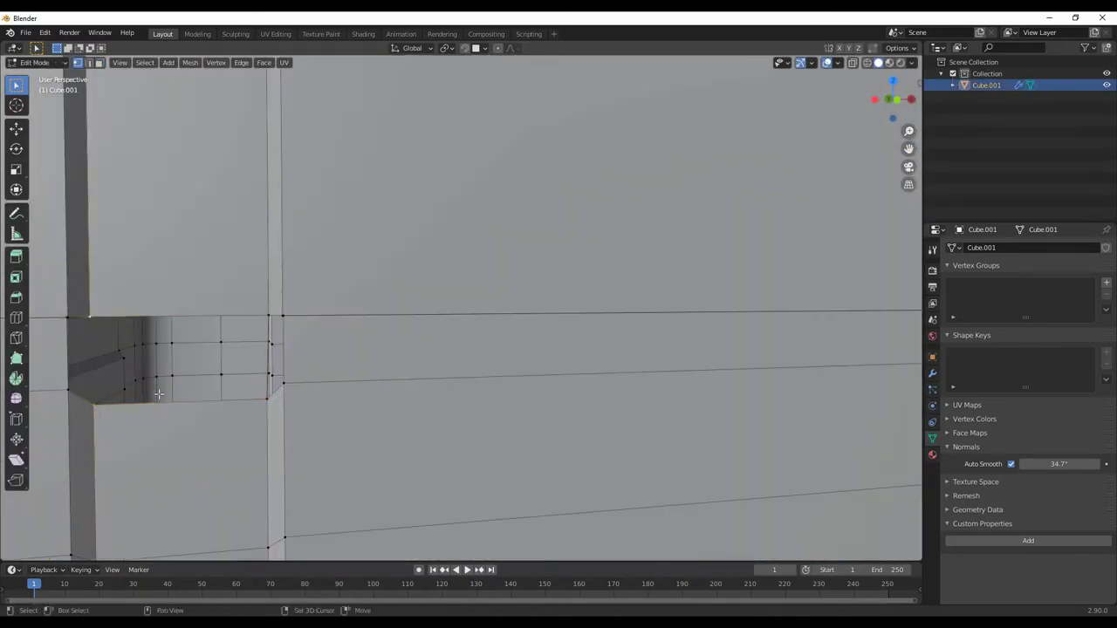
click(479, 48)
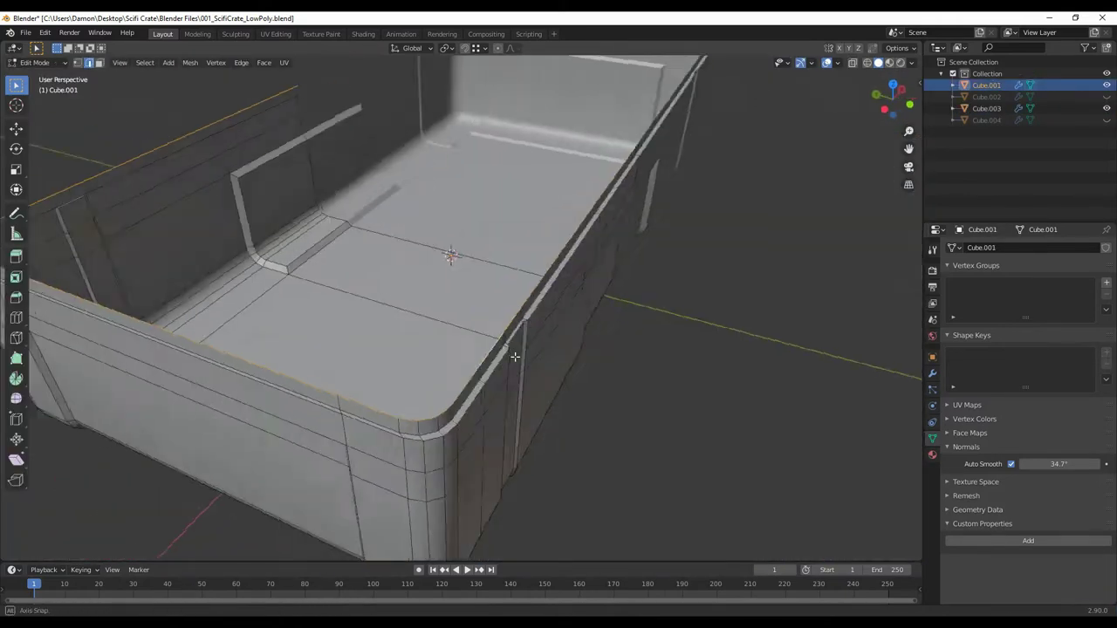
Step: Bevel the crate's inner floor edge loop with Ctrl+B
middle_drag(515, 357, 515, 384)
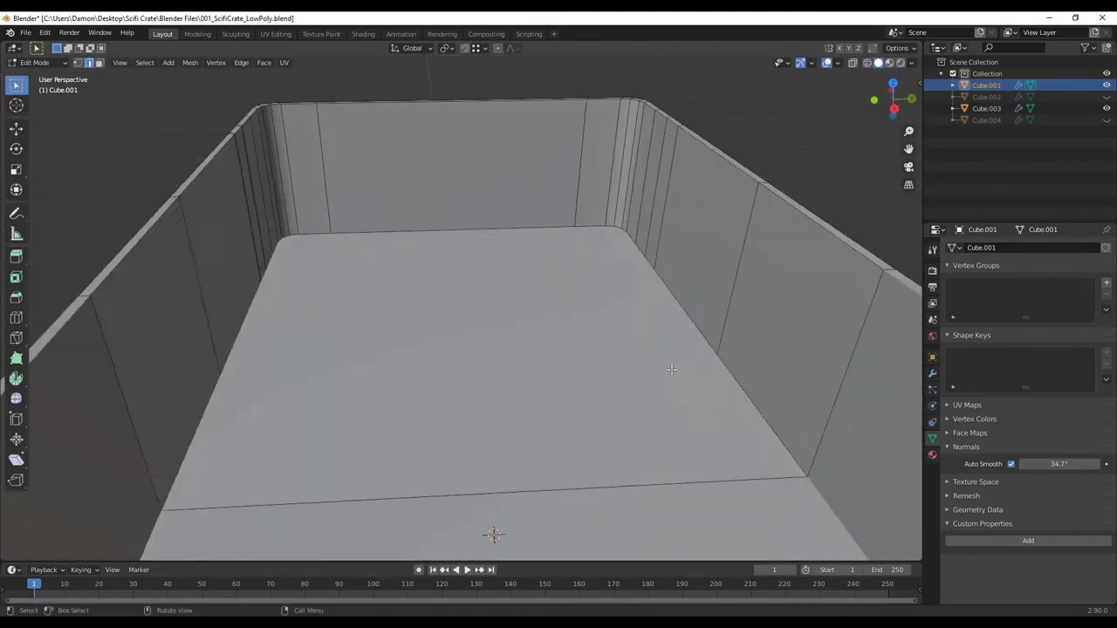
key(ctrl+b)
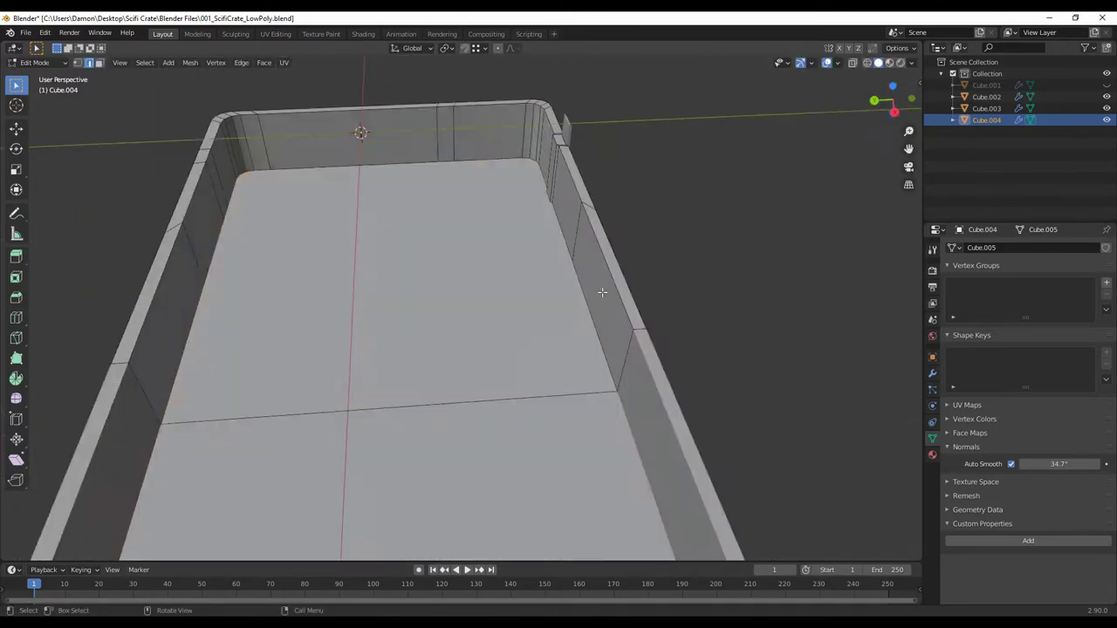
key(ctrl+b)
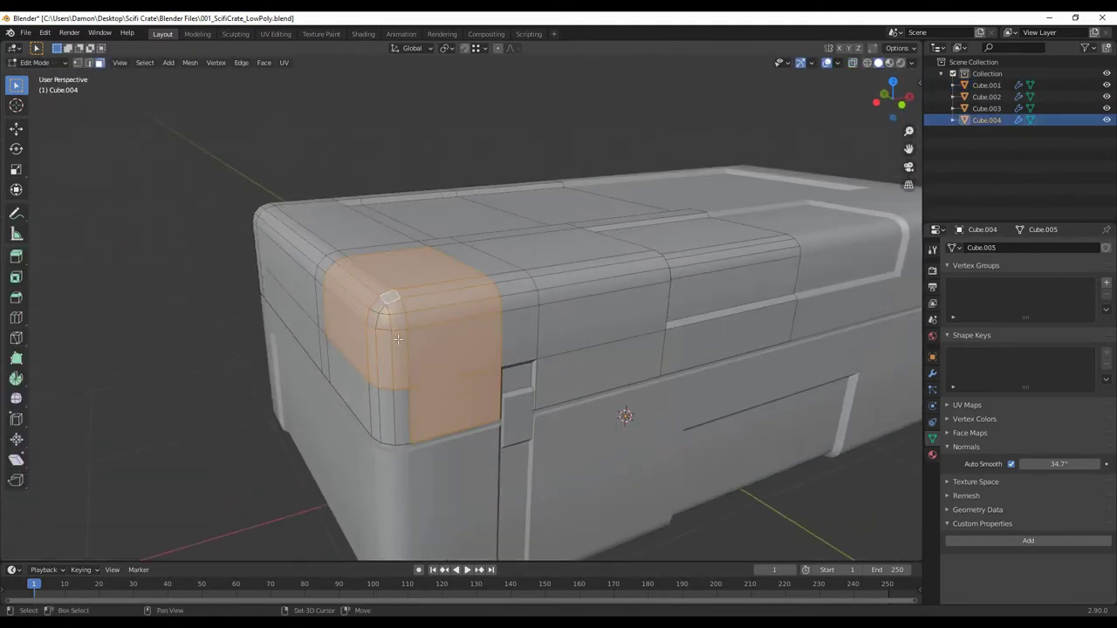
Step: Select the front panel faces and inset them into a recessed panel
ctrl+click(406, 417)
mouse_move(406, 418)
middle_down()
mouse_move(366, 319)
mouse_move(445, 400)
middle_up()
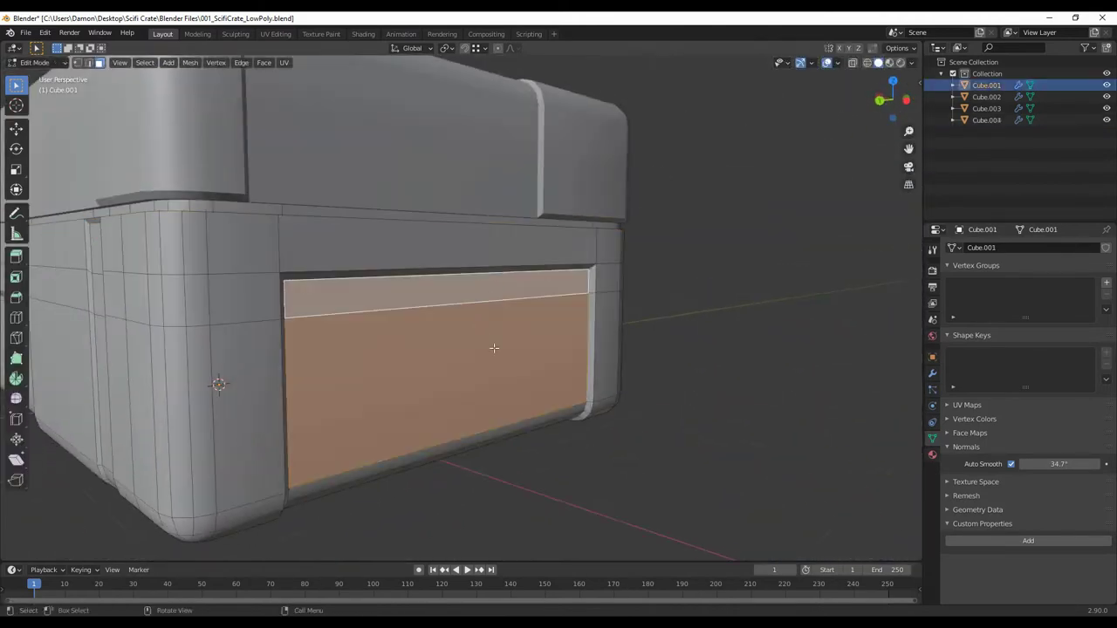
middle_drag(494, 348, 573, 419)
key(i)
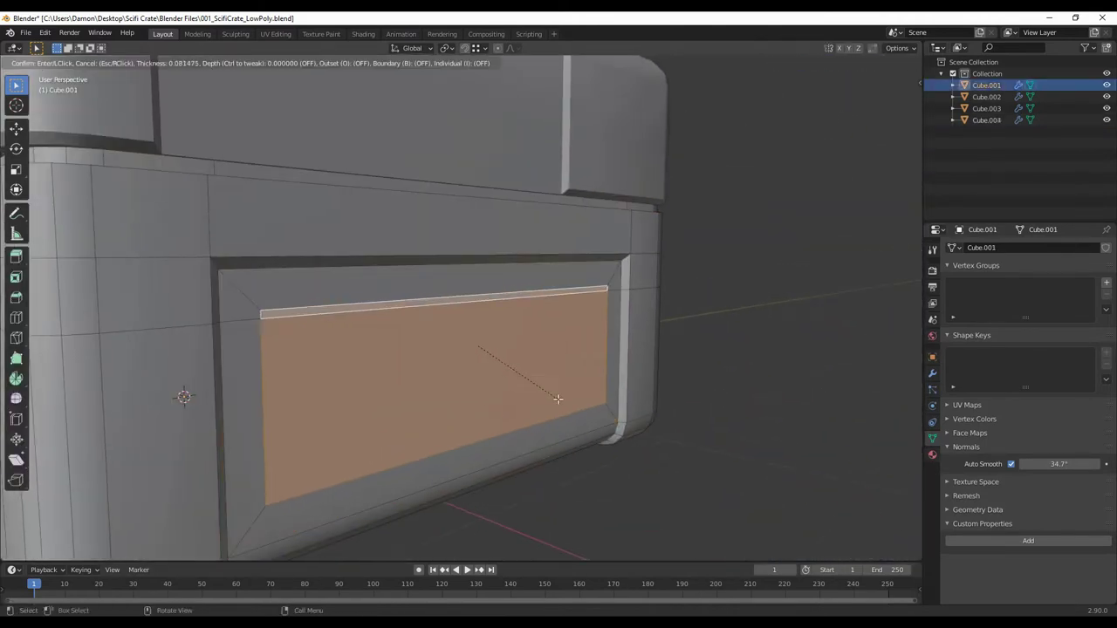
click(478, 398)
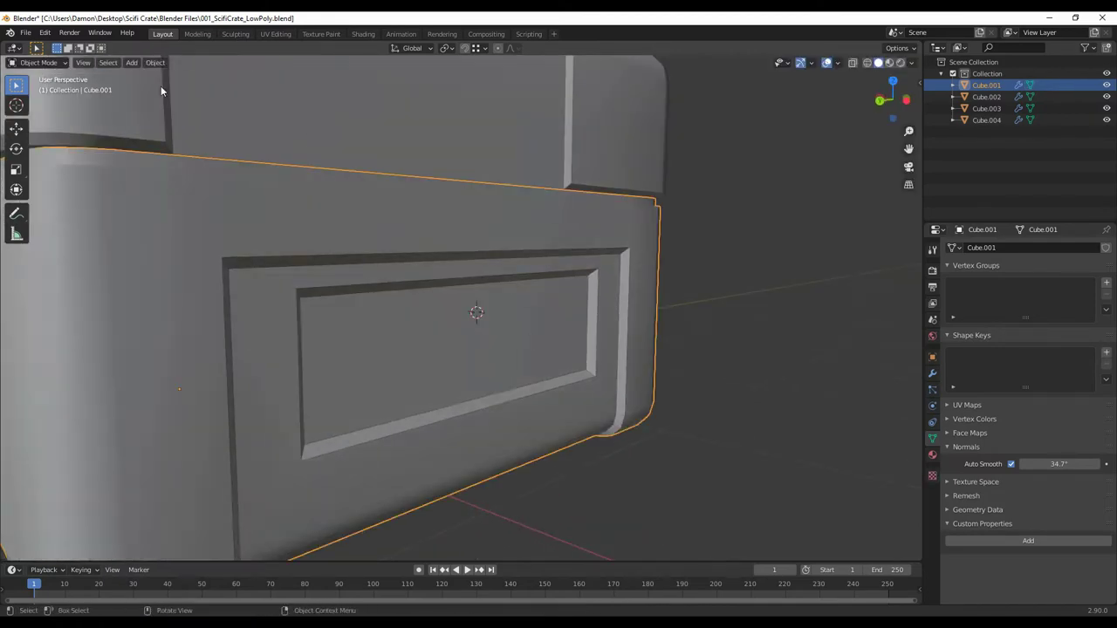
Step: Add a cylinder and set its vertex count
key(shift+a)
click(536, 394)
click(158, 410)
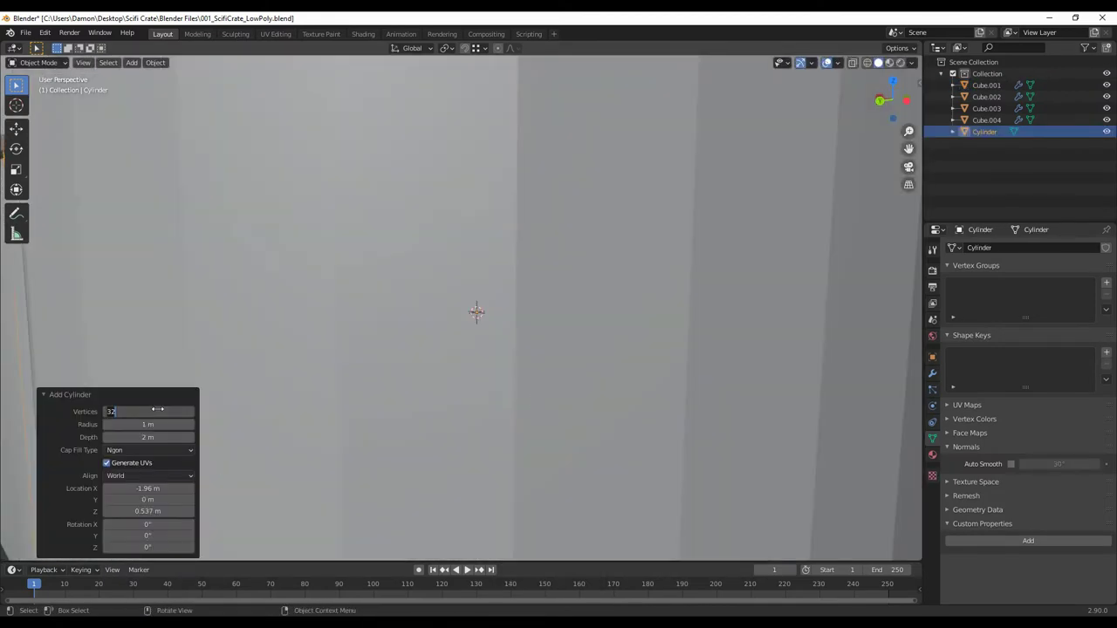
key(Return)
scroll(463, 349, down, 5)
Step: Scale the cylinder down and rotate it onto its side about Y
key(s)
click(543, 299)
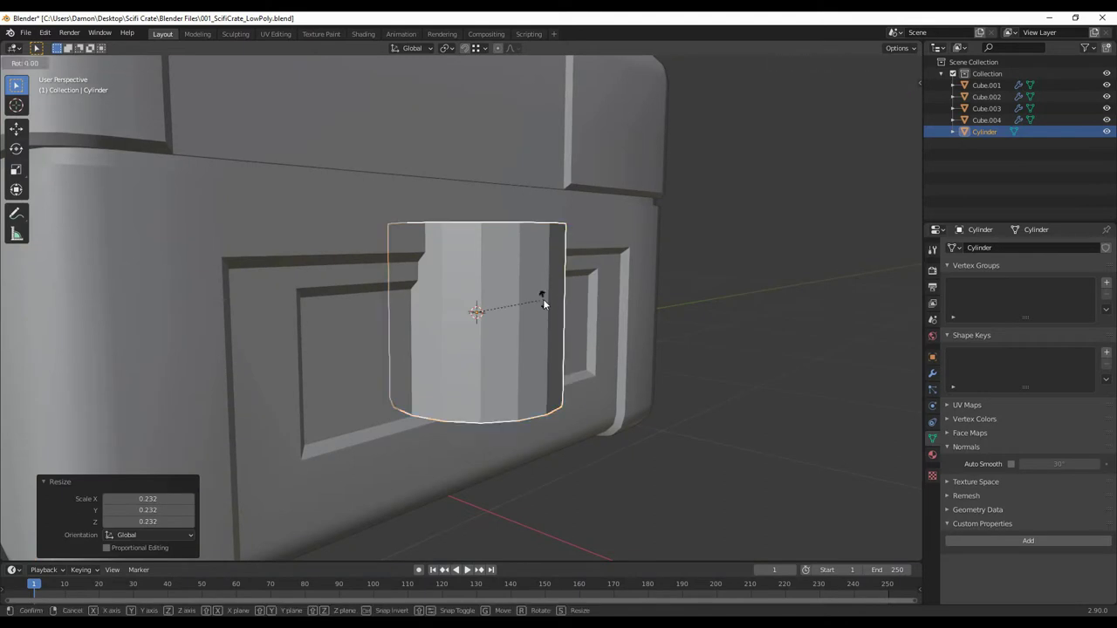
key(r)
key(y)
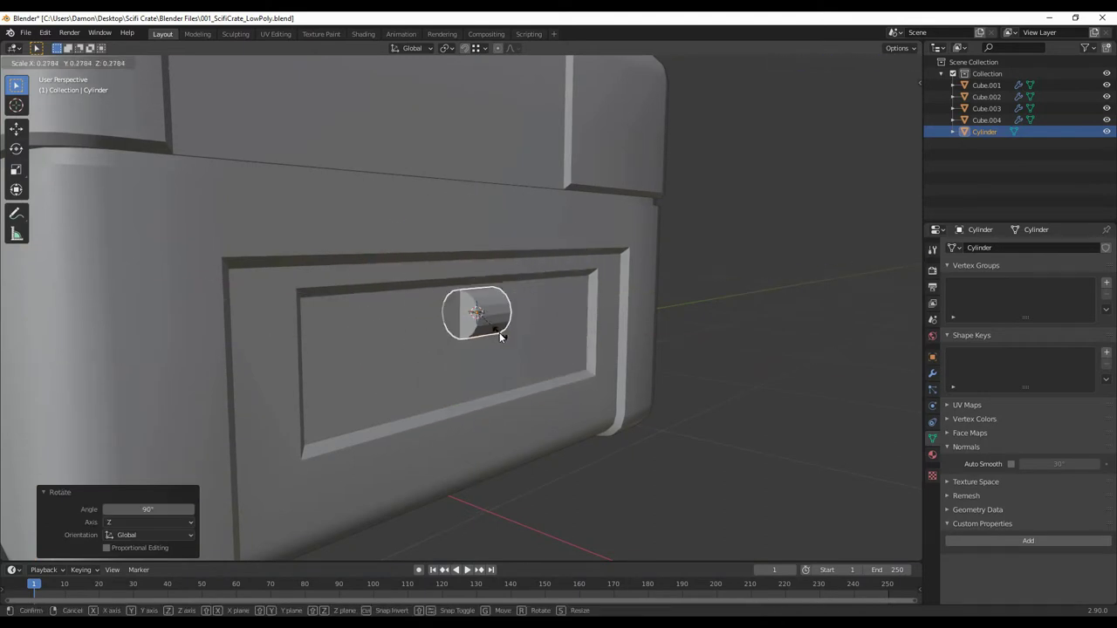
click(496, 331)
scroll(524, 336, up, 3)
Step: Flatten the cylinder and move it along X onto the recessed front panel
key(g)
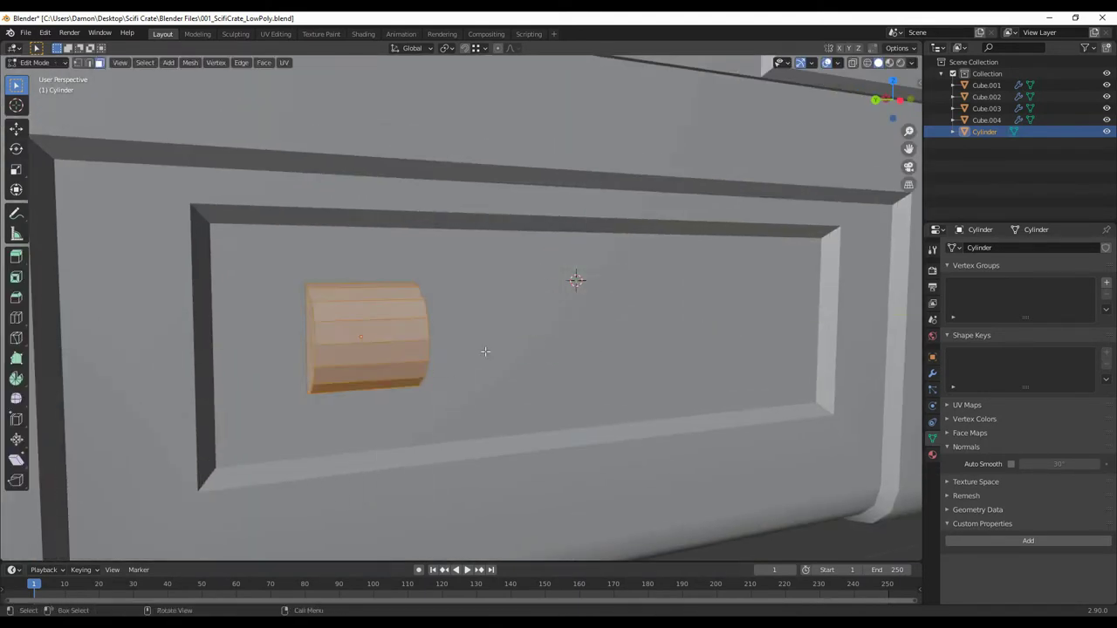
click(409, 357)
middle_drag(409, 357, 456, 352)
key(s)
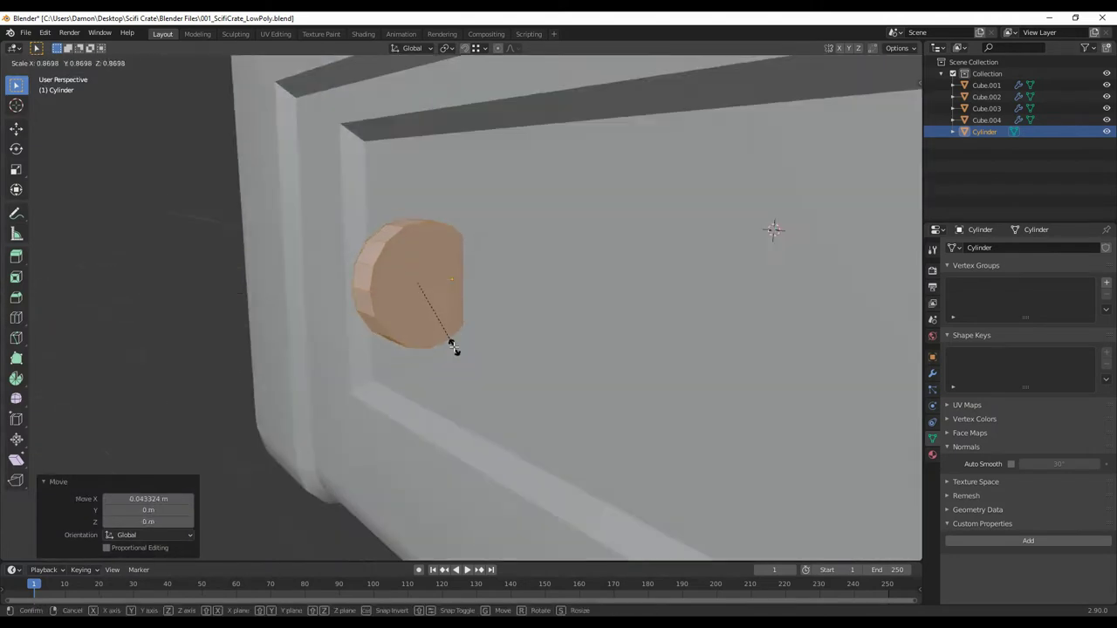
click(456, 352)
key(g)
key(x)
Step: In isolation, extrude the cylinder's side faces outward to form the mount
key(KP_Divide)
ctrl+click(541, 314)
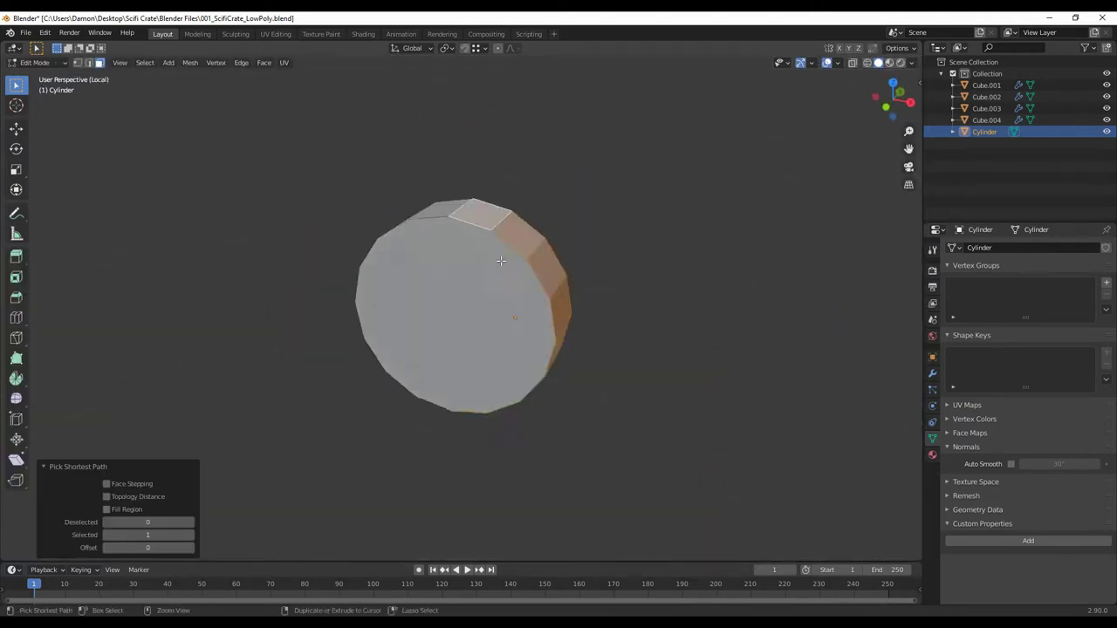
middle_drag(541, 314, 704, 322)
key(e)
key(KP_Divide)
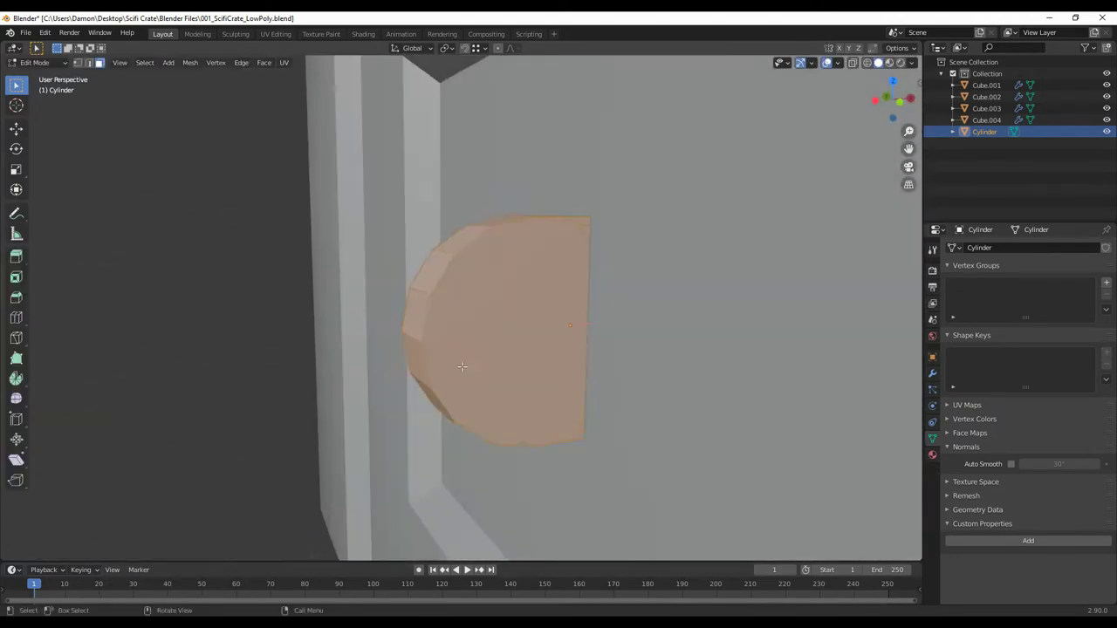
click(524, 357)
key(Tab)
scroll(389, 412, down, 3)
Step: Shade the mount smooth and mirror it on Z instead of X for a matching pair
middle_drag(389, 412, 454, 411)
key(ctrl+KP_3)
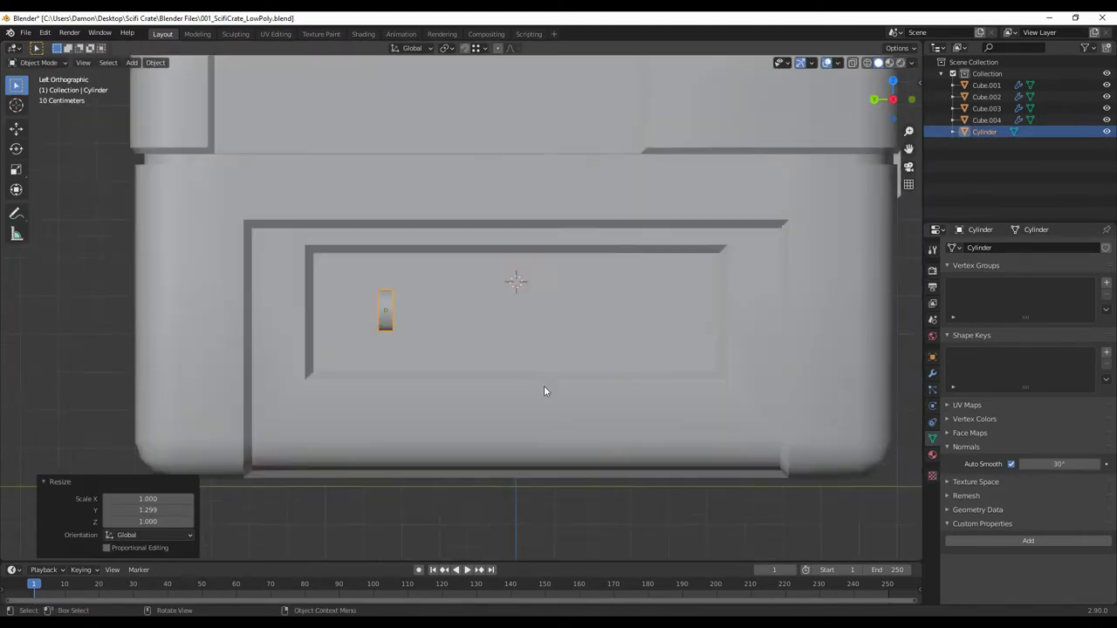
right_click(458, 350)
click(445, 340)
click(932, 373)
click(1000, 248)
click(838, 393)
click(1082, 285)
middle_drag(1082, 284, 592, 405)
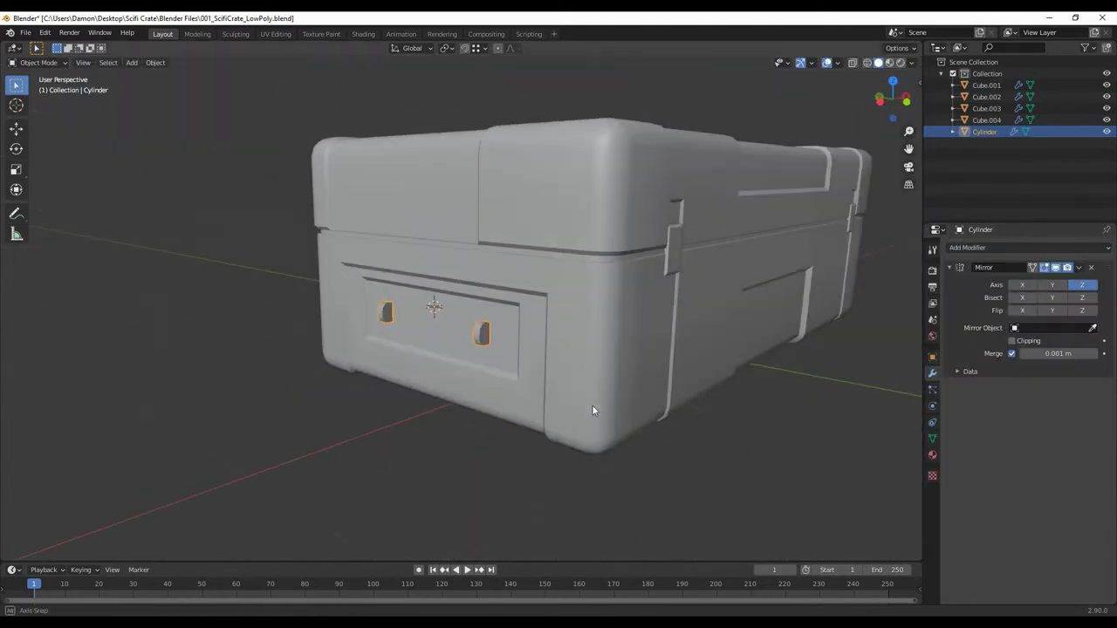
scroll(380, 325, up, 4)
scroll(379, 326, up, 3)
click(280, 249)
click(132, 62)
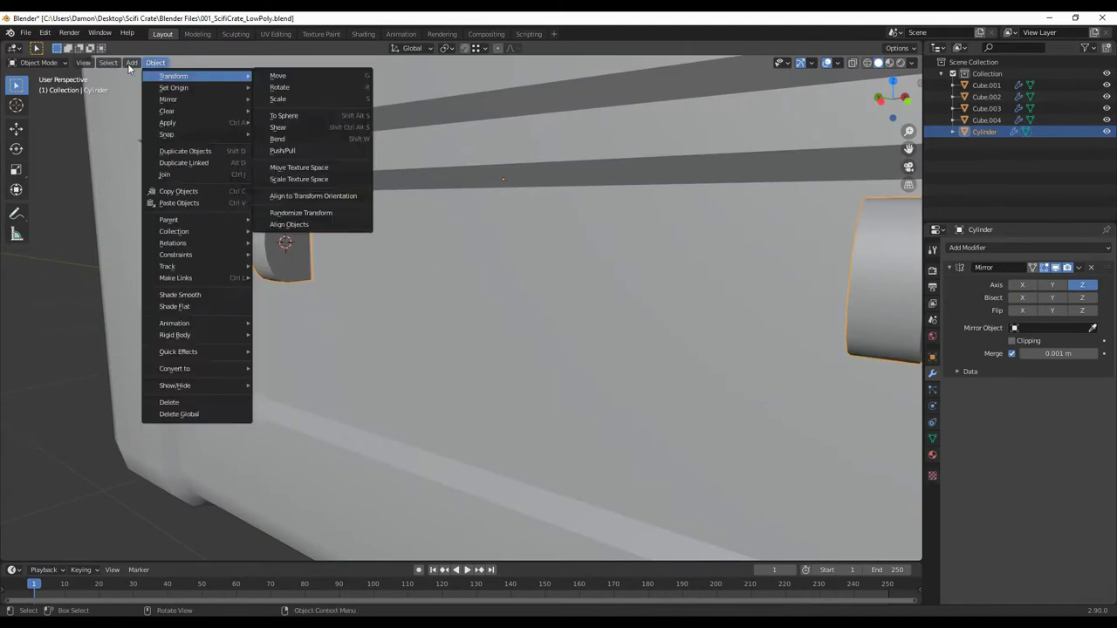
Step: Add a NURBS curve and rotate it 90° about Z
click(250, 115)
scroll(396, 261, down, 5)
middle_drag(395, 261, 524, 305)
key(r)
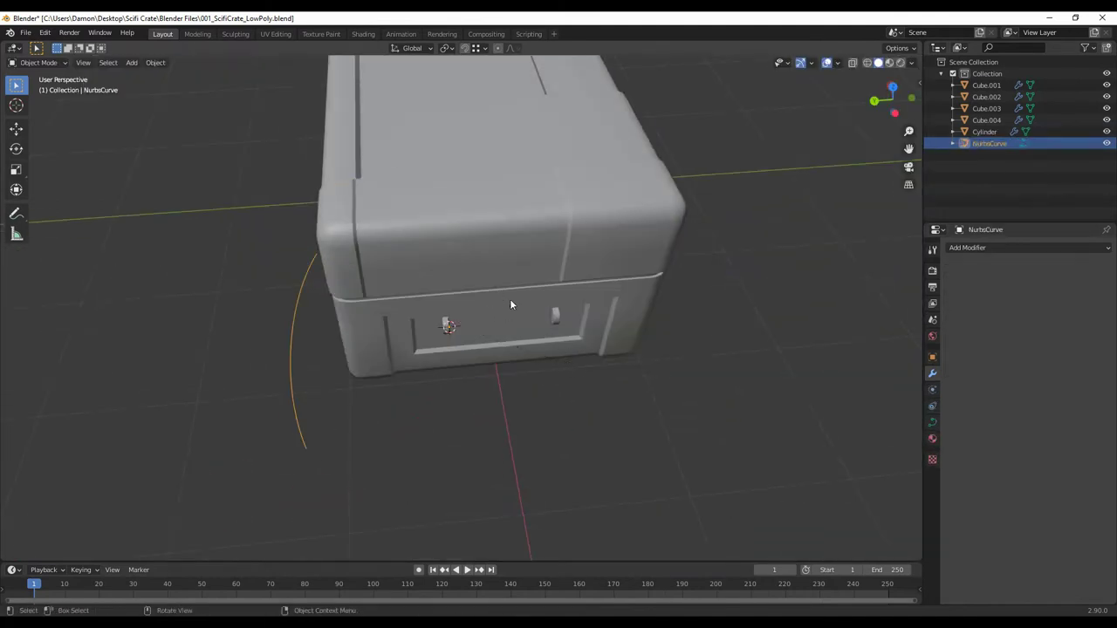
key(r)
key(z)
key(9)
key(0)
key(Return)
Step: Give the curve a 0.01 m bevel depth so it becomes a tube
middle_drag(437, 281, 541, 262)
click(932, 422)
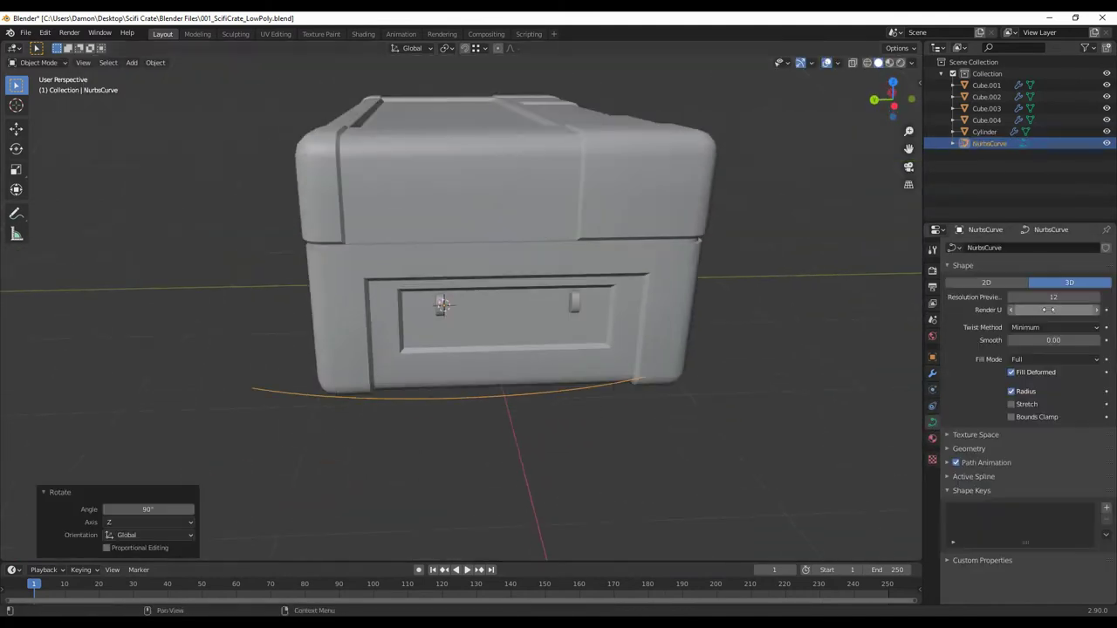
click(979, 447)
drag(1054, 539, 1074, 538)
mouse_move(559, 419)
middle_down()
mouse_move(657, 403)
mouse_move(716, 419)
mouse_move(474, 425)
mouse_move(678, 386)
middle_up()
Step: Move the curve's end points into the two mounts
key(Tab)
key(g)
click(716, 419)
key(g)
click(664, 384)
Step: Scale and shift the curve points from the side view to bend the tube into a U
scroll(611, 392, up, 5)
middle_drag(611, 393, 604, 410)
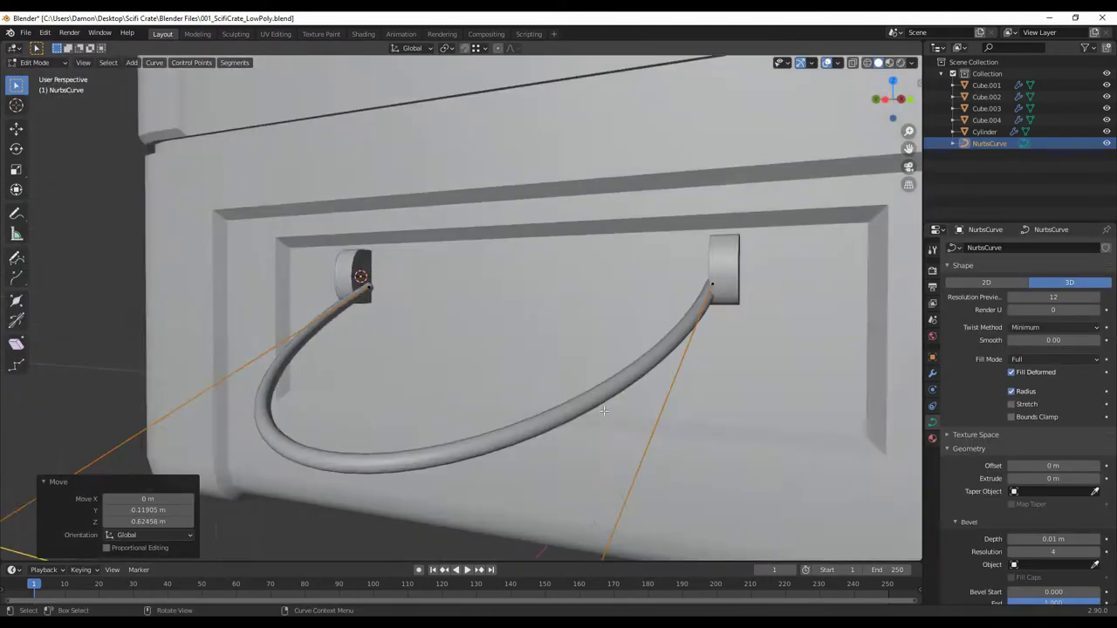
key(KP_3)
key(ctrl+KP_3)
key(s)
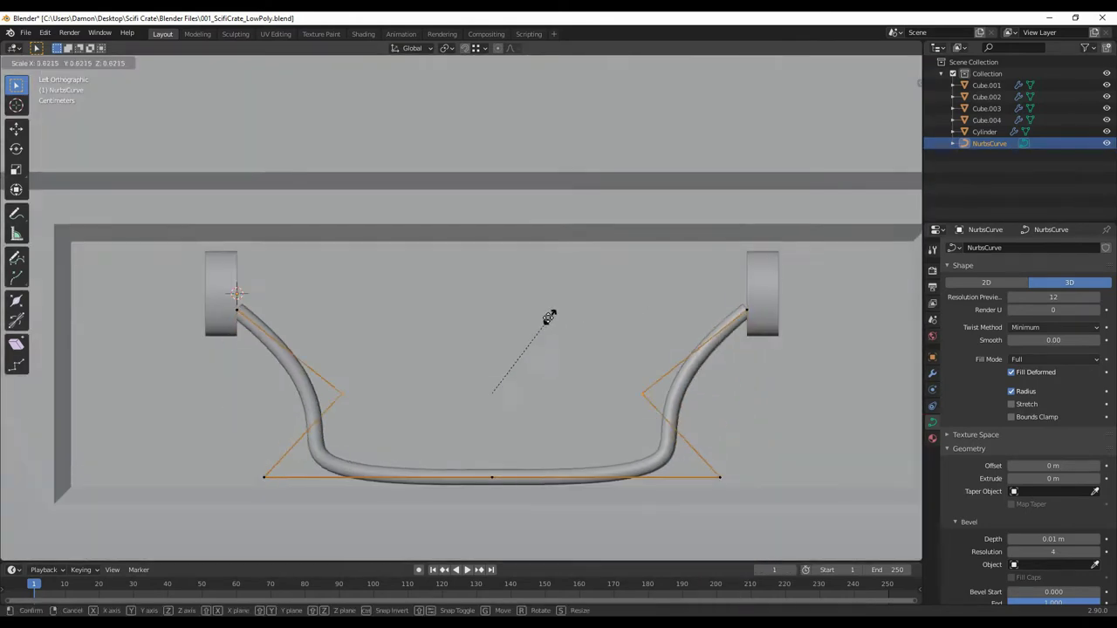
click(821, 356)
shift+middle_drag(275, 443, 261, 396)
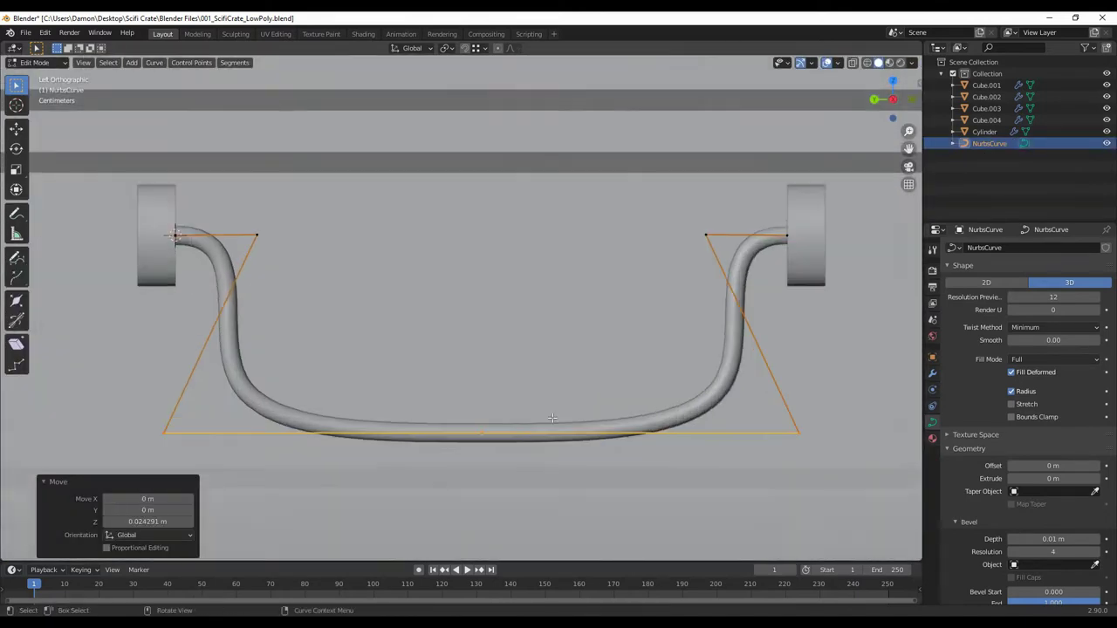
middle_drag(553, 418, 536, 409)
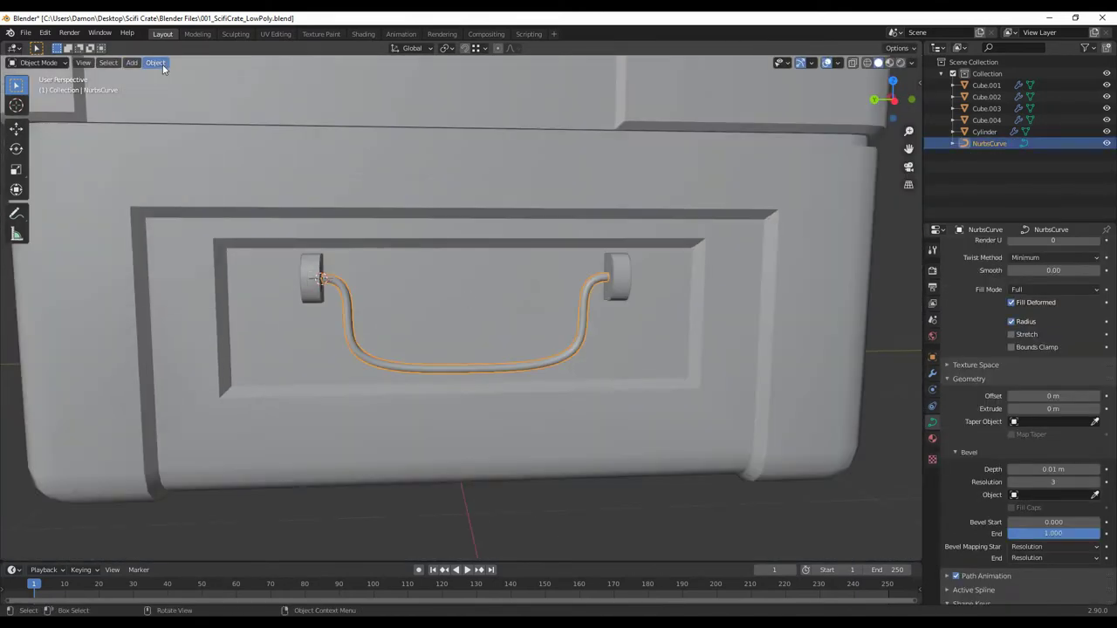
Step: Convert the handle curve into a mesh and frame the mount
click(155, 62)
mouse_move(174, 368)
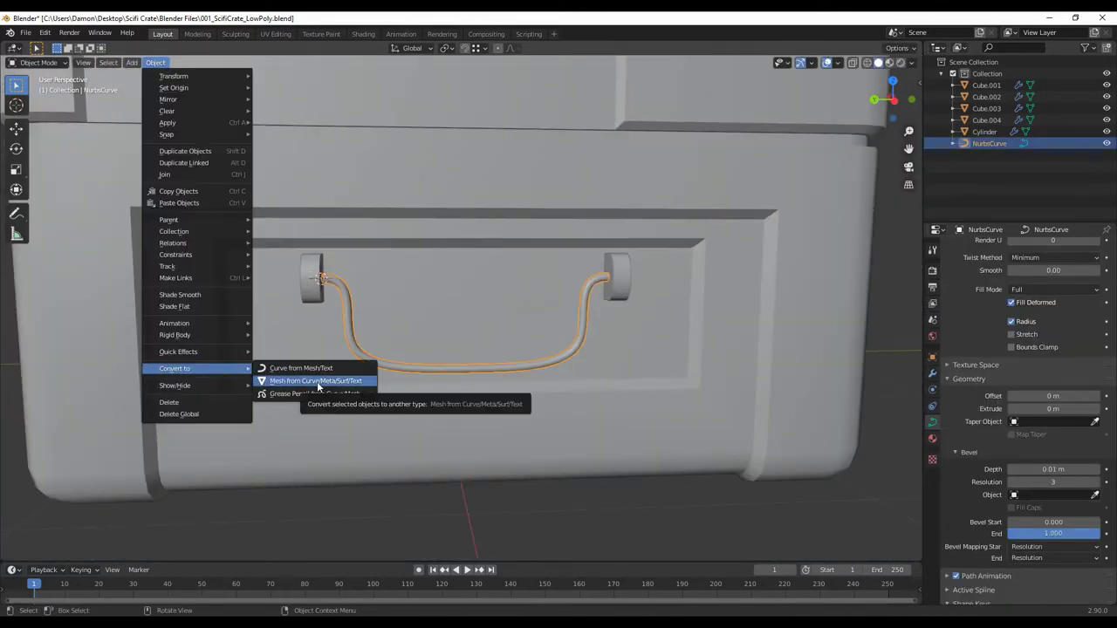
click(325, 382)
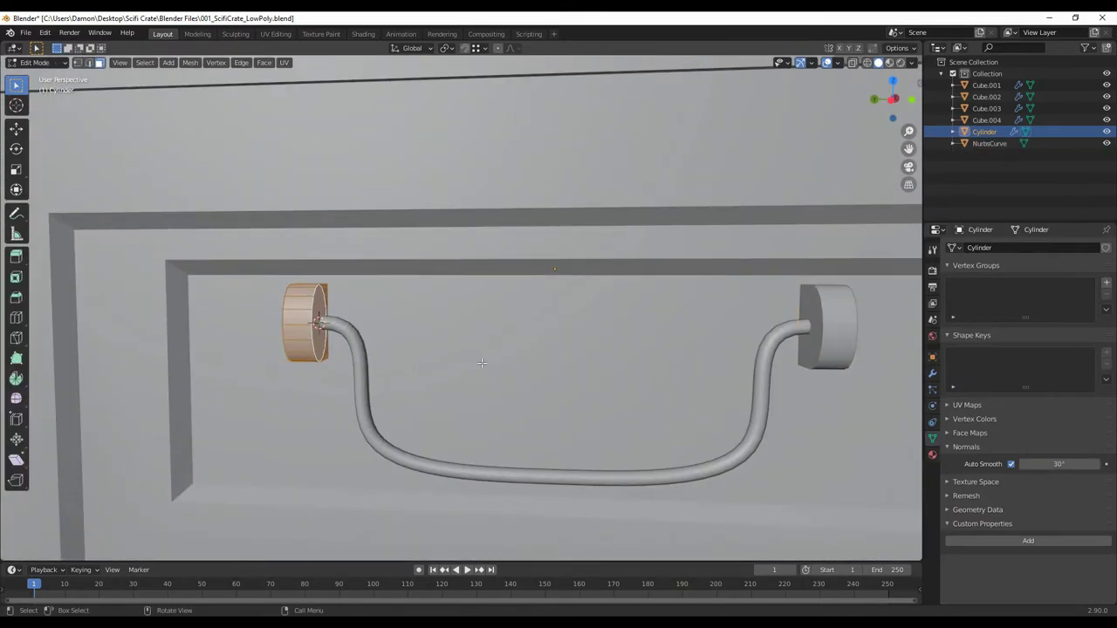
key(KP_Decimal)
key(Tab)
key(ctrl+KP_3)
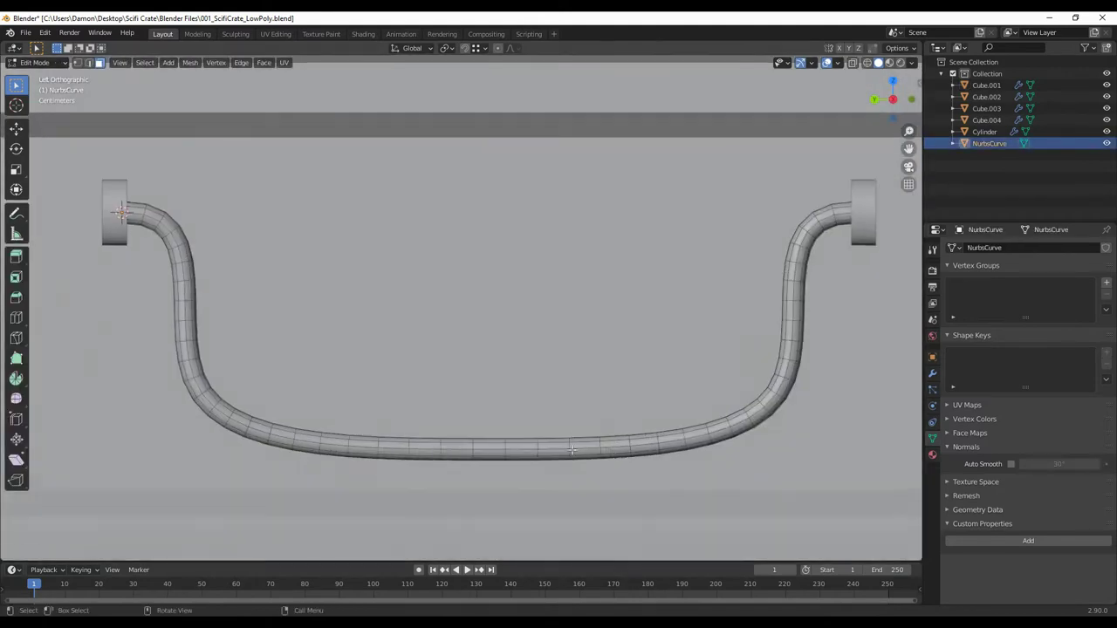
shift+middle_drag(572, 449, 458, 432)
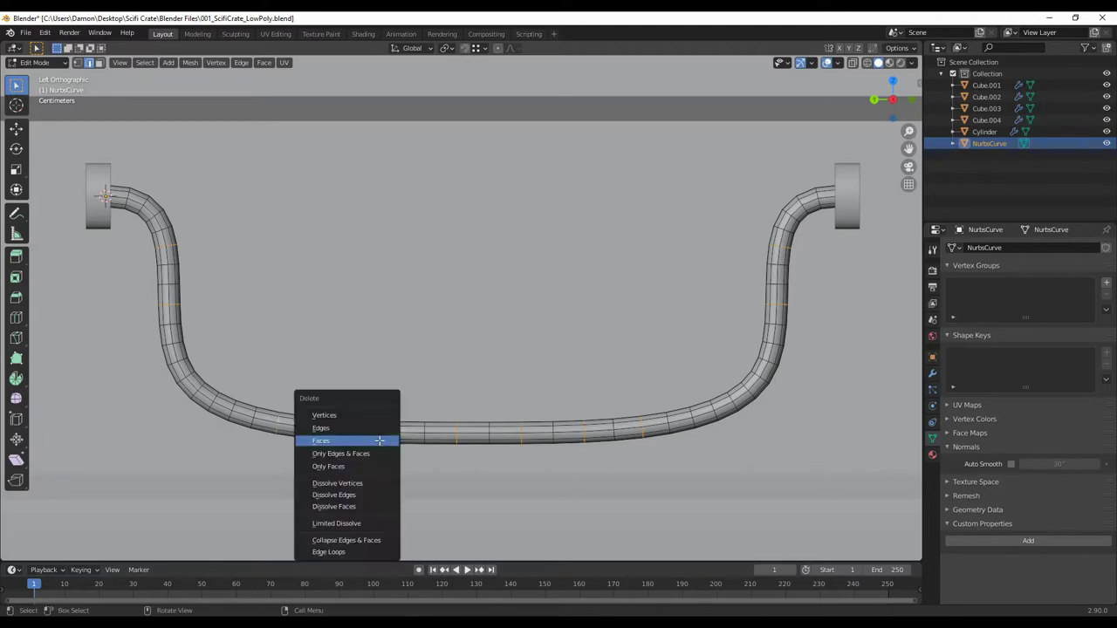
Step: Box-select the handle's lower span and thicken it with Alt+S
scroll(406, 394, down, 2)
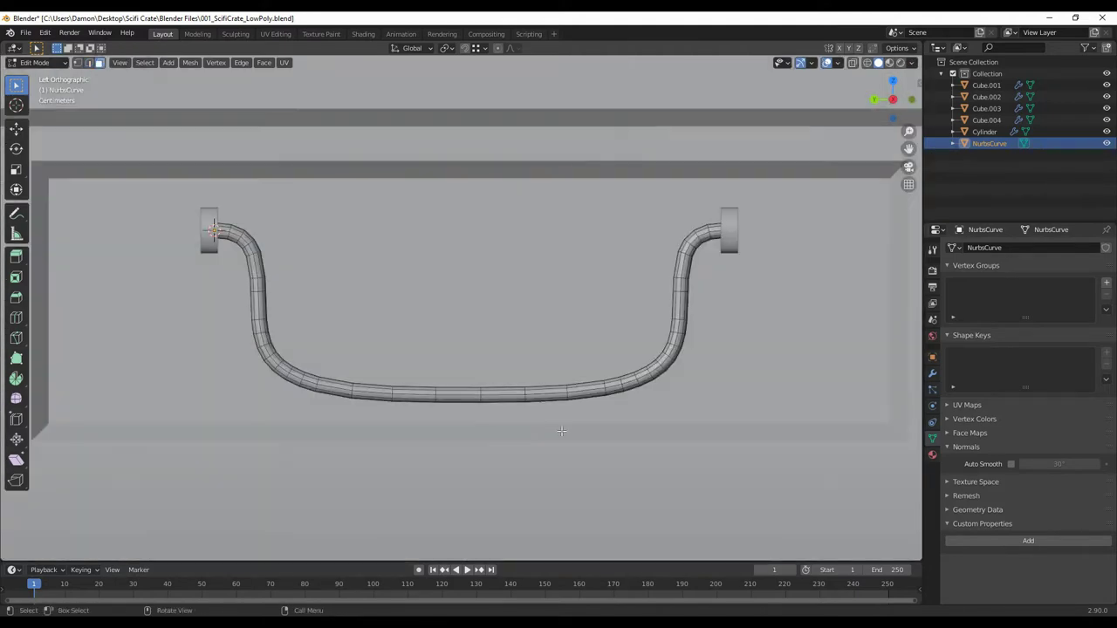
drag(195, 320, 910, 499)
middle_drag(910, 499, 474, 398)
key(alt+s)
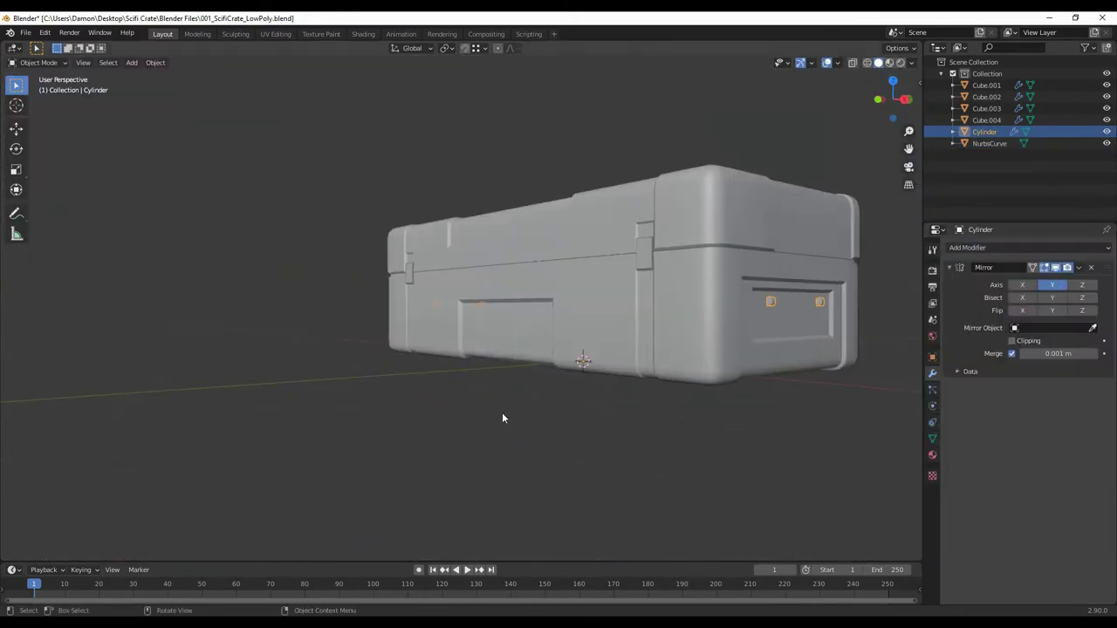
Step: Add a Mirror modifier to the selected part, mirroring across Y instead of X
click(886, 351)
click(1053, 286)
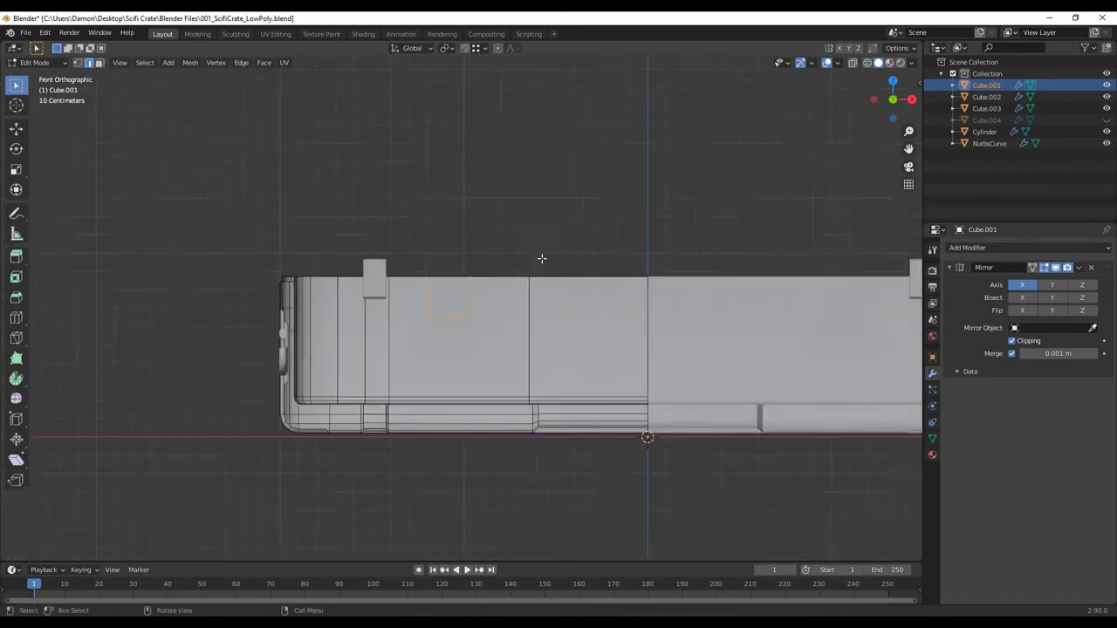
middle_drag(544, 257, 416, 423)
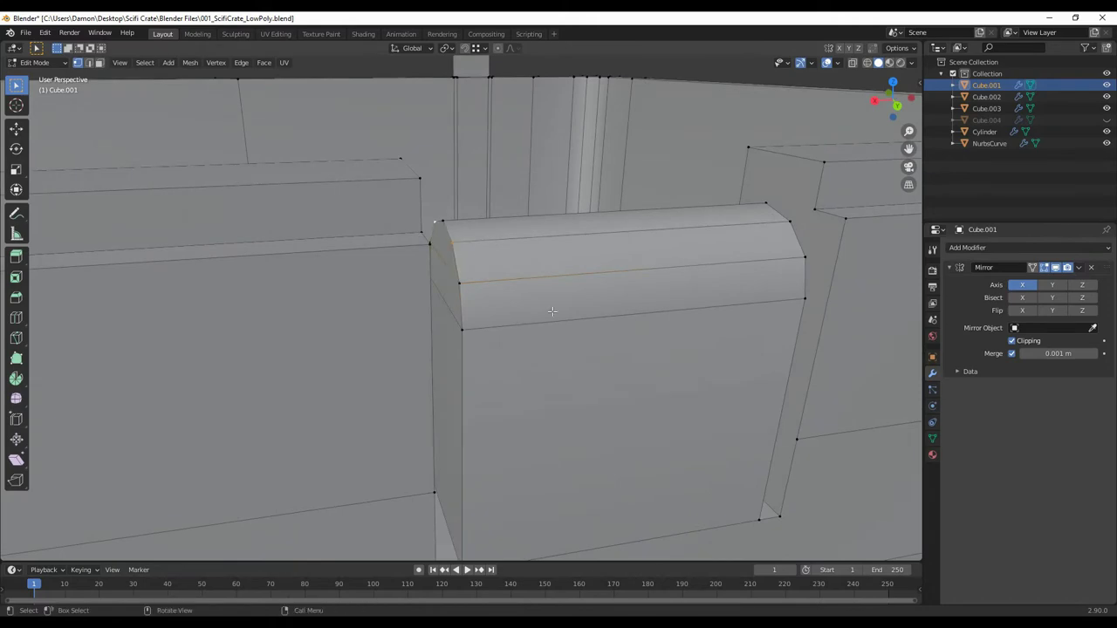
mouse_move(552, 312)
middle_down()
mouse_move(633, 322)
mouse_move(762, 433)
middle_up()
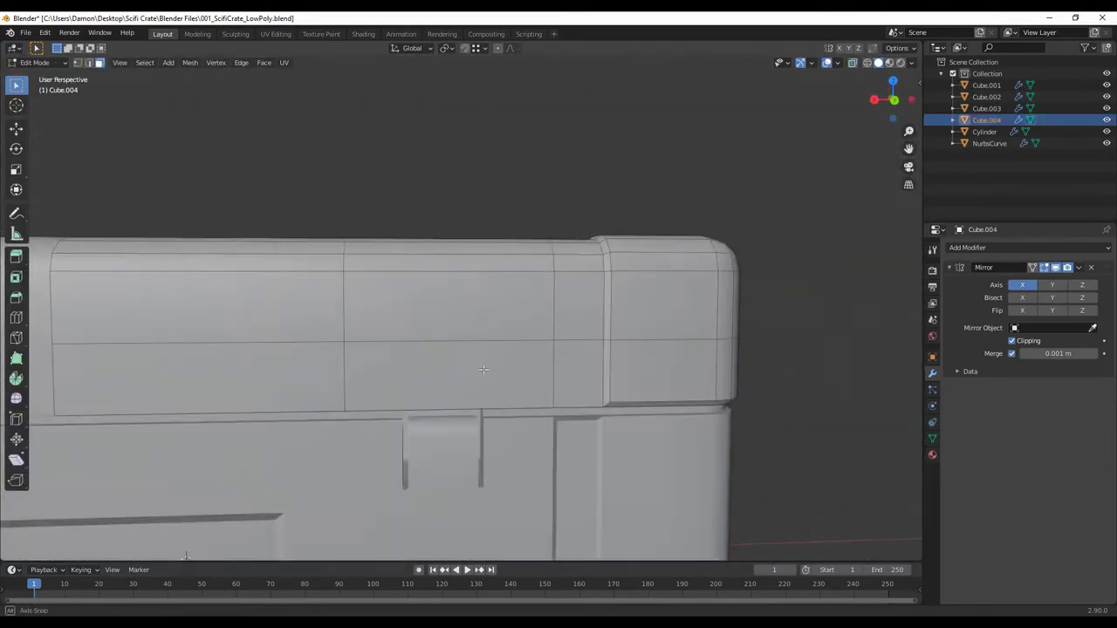
alt+middle_drag(483, 369, 498, 349)
Step: Add a loop cut across the crate lid
key(ctrl+r)
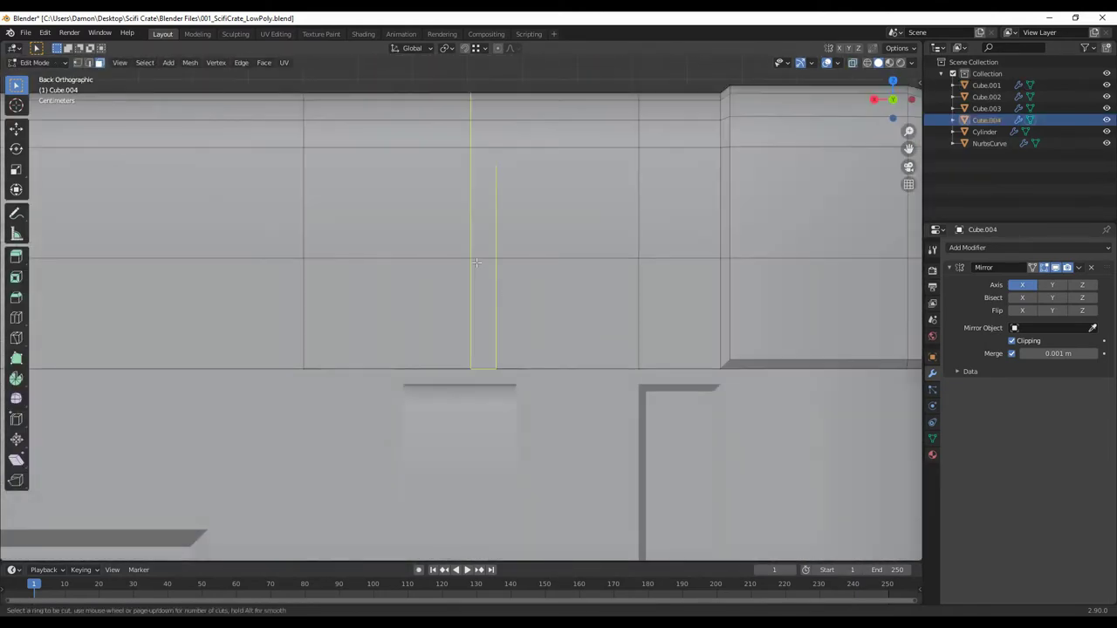
click(489, 332)
scroll(508, 329, up, 3)
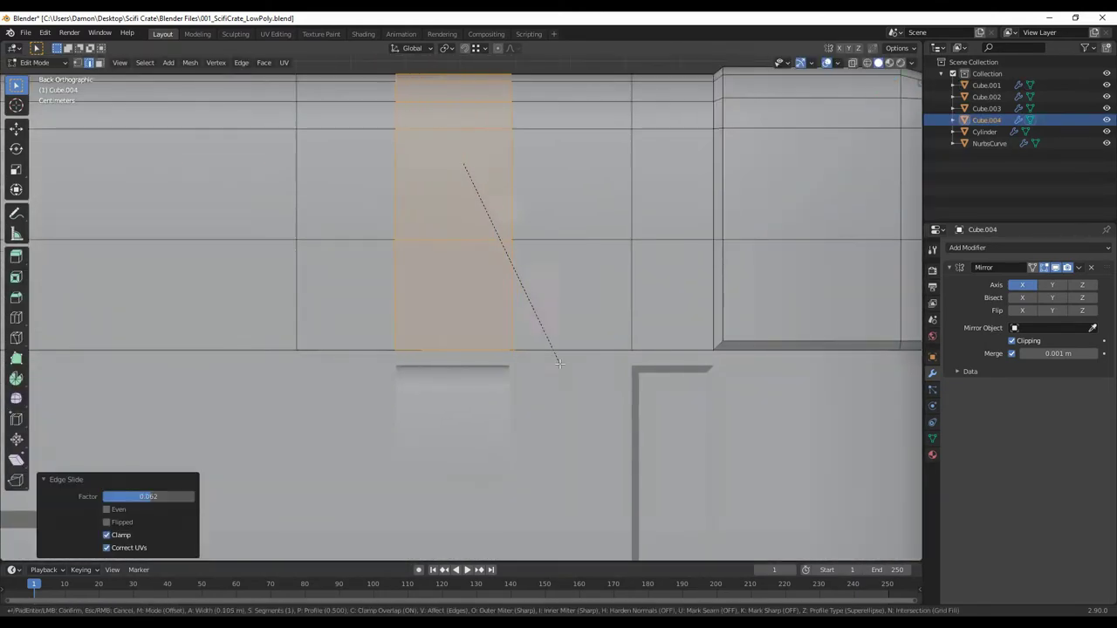
key(Escape)
middle_drag(559, 362, 349, 486)
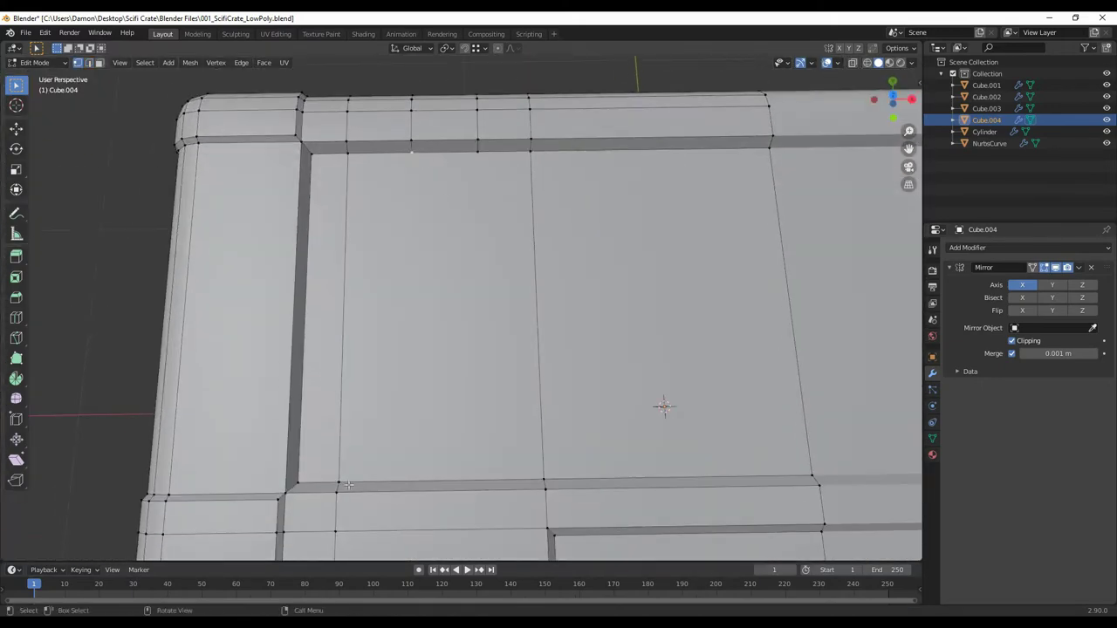
middle_drag(563, 463, 524, 419)
scroll(523, 419, up, 3)
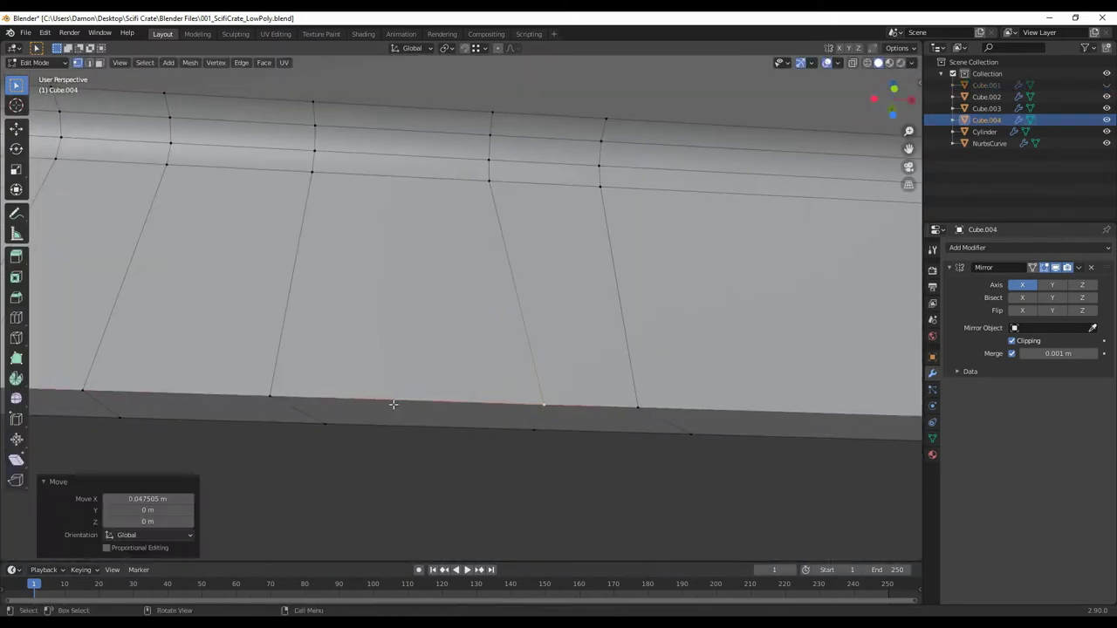
Step: Move and bevel the short rim edges above the slot, then select the lid's bottom edge
click(393, 404)
mouse_move(392, 404)
middle_down()
mouse_move(384, 419)
mouse_move(405, 393)
middle_up()
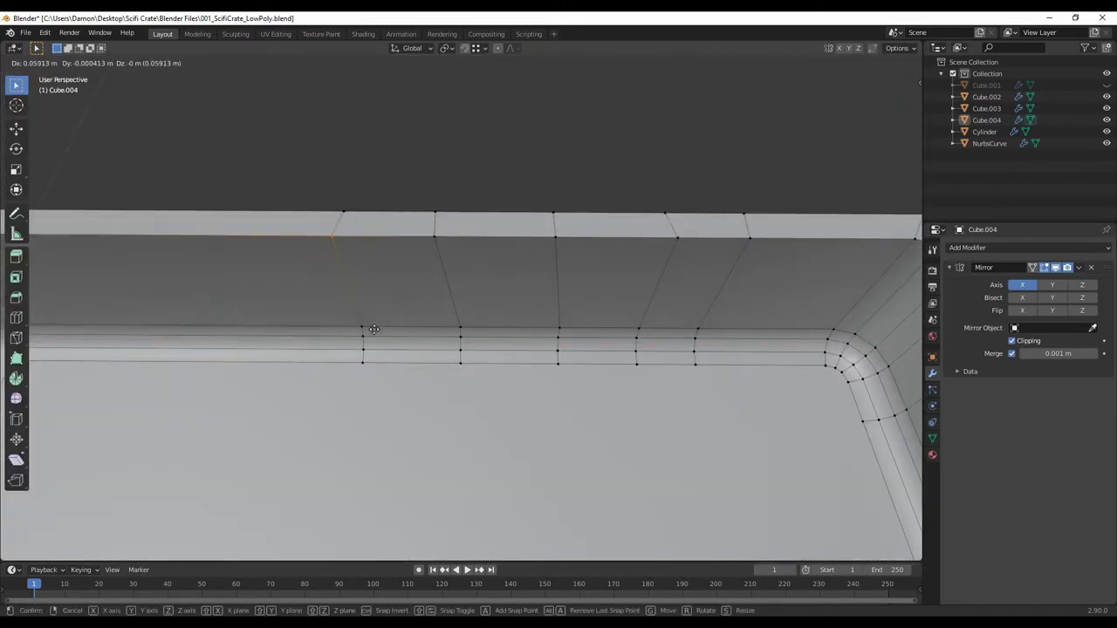
key(Escape)
mouse_move(373, 329)
middle_down()
mouse_move(582, 390)
mouse_move(524, 384)
mouse_move(517, 369)
middle_up()
click(537, 404)
middle_drag(440, 370, 618, 376)
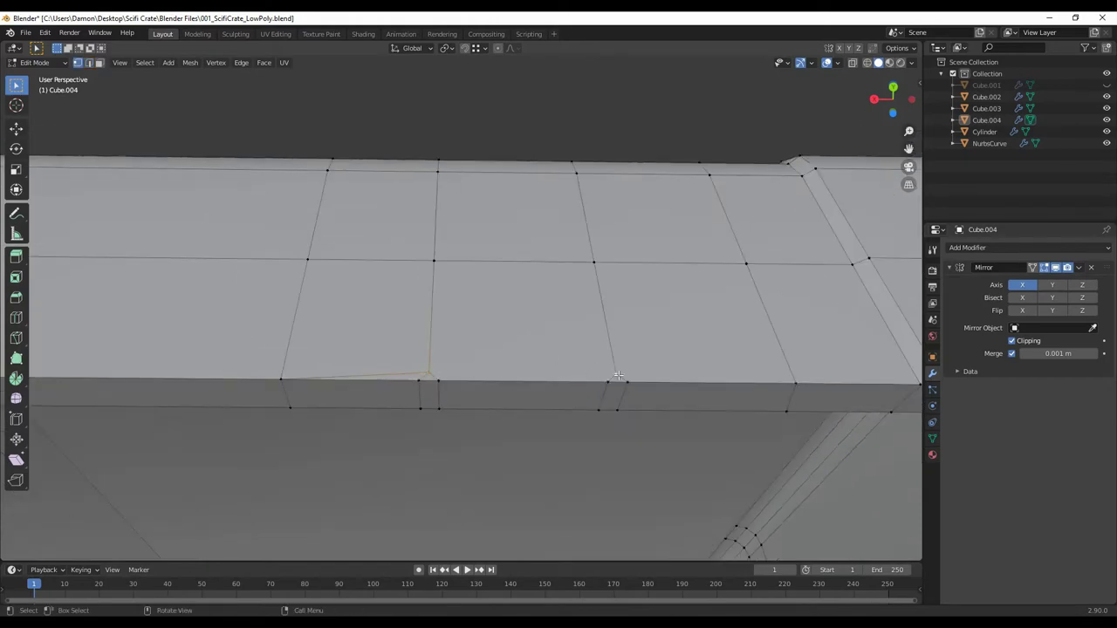
middle_drag(494, 423, 634, 425)
click(633, 425)
mouse_move(352, 445)
middle_down()
mouse_move(571, 466)
mouse_move(644, 404)
mouse_move(559, 349)
middle_up()
key(3)
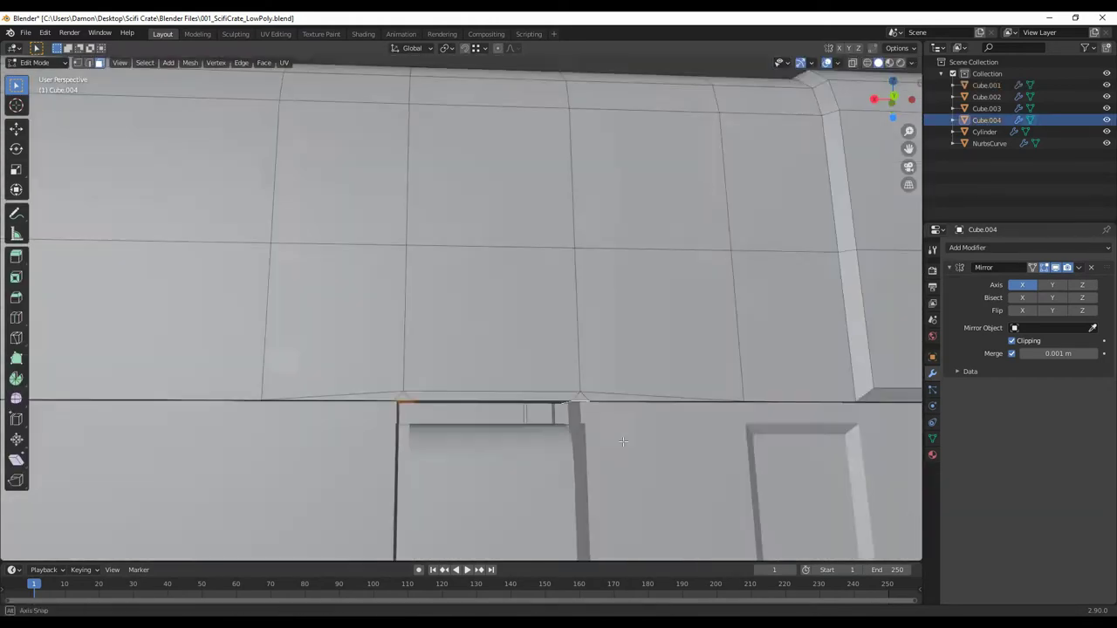
key(Tab)
Step: Widen the two strip faces beside the slot along X
shift+click(556, 339)
key(Tab)
click(566, 386)
key(g)
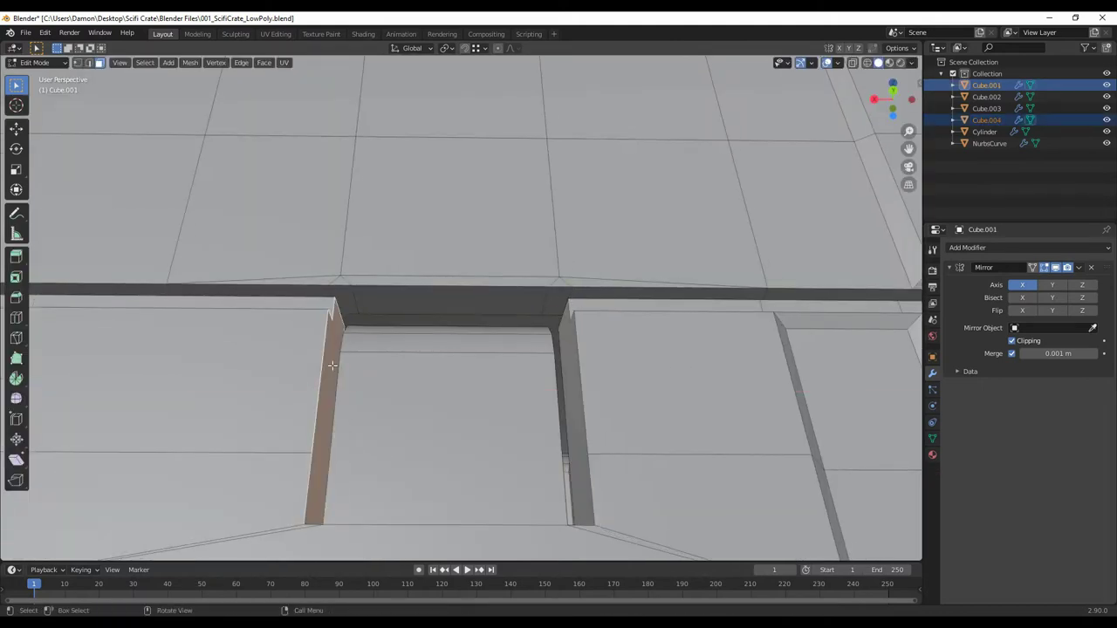
click(579, 412)
key(s)
key(x)
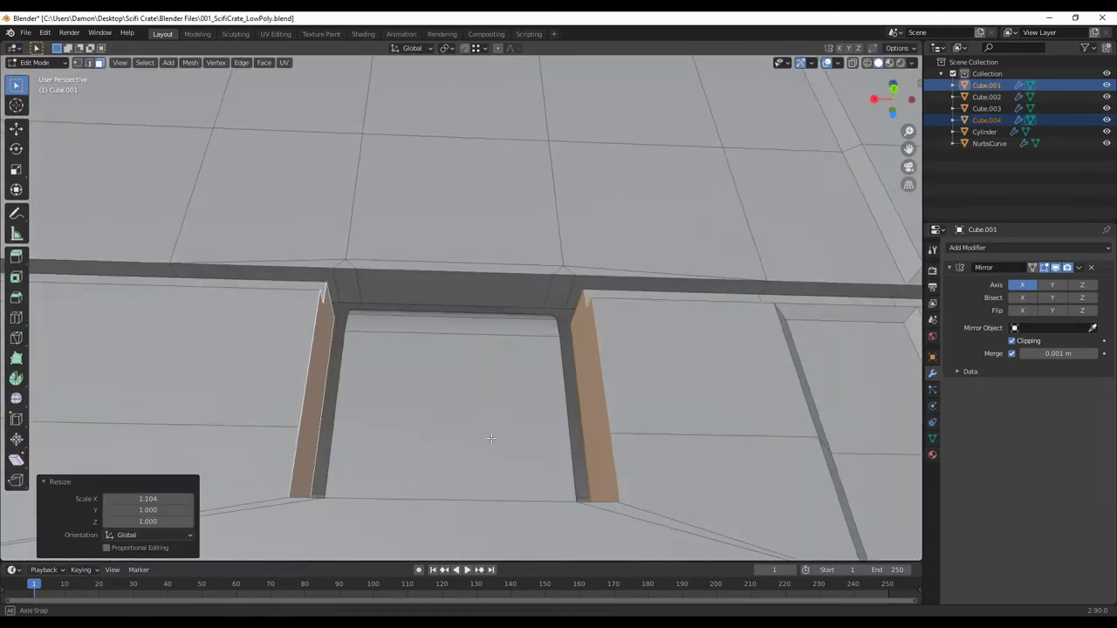
middle_drag(492, 438, 562, 337)
Step: Extrude the lid's two small faces down into bevelled hinge tabs and inspect them
key(ctrl+z)
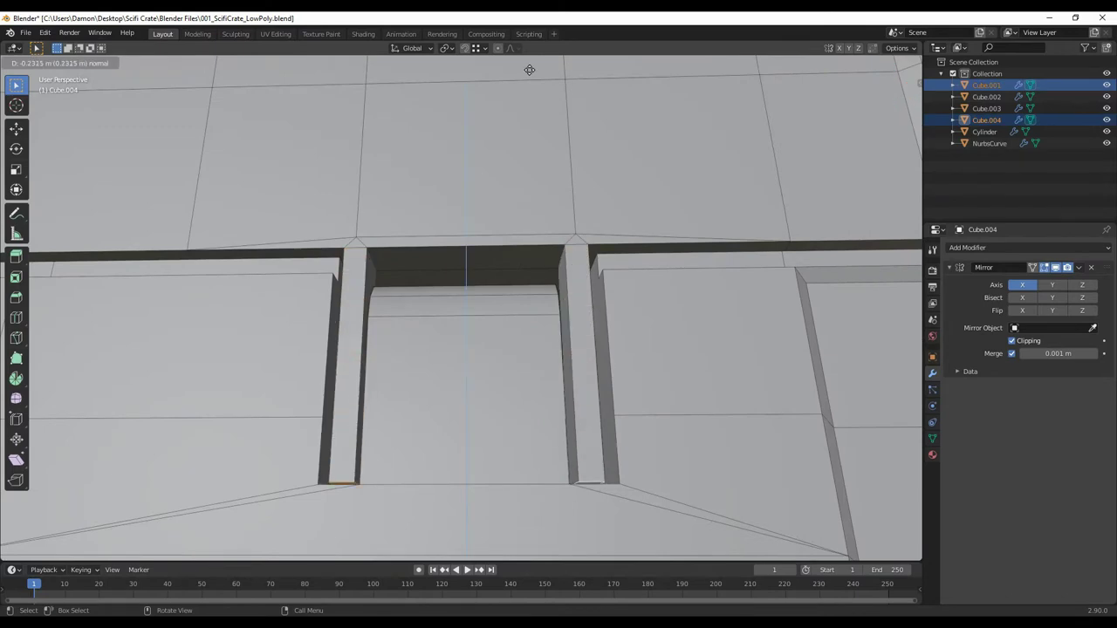
middle_drag(471, 460, 621, 381)
click(630, 467)
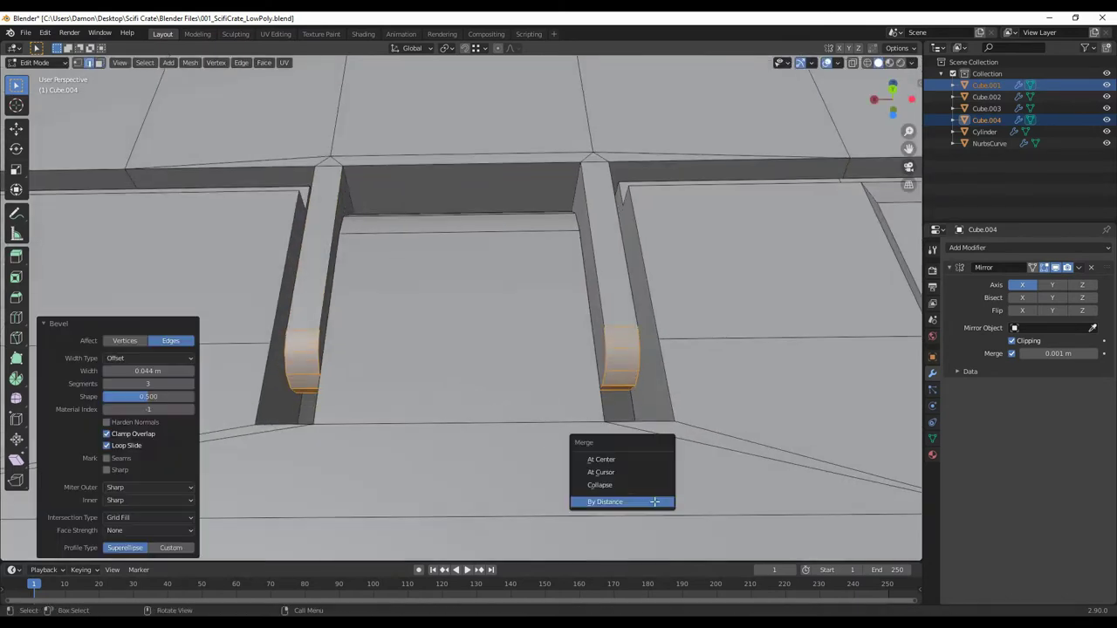
key(KP_Divide)
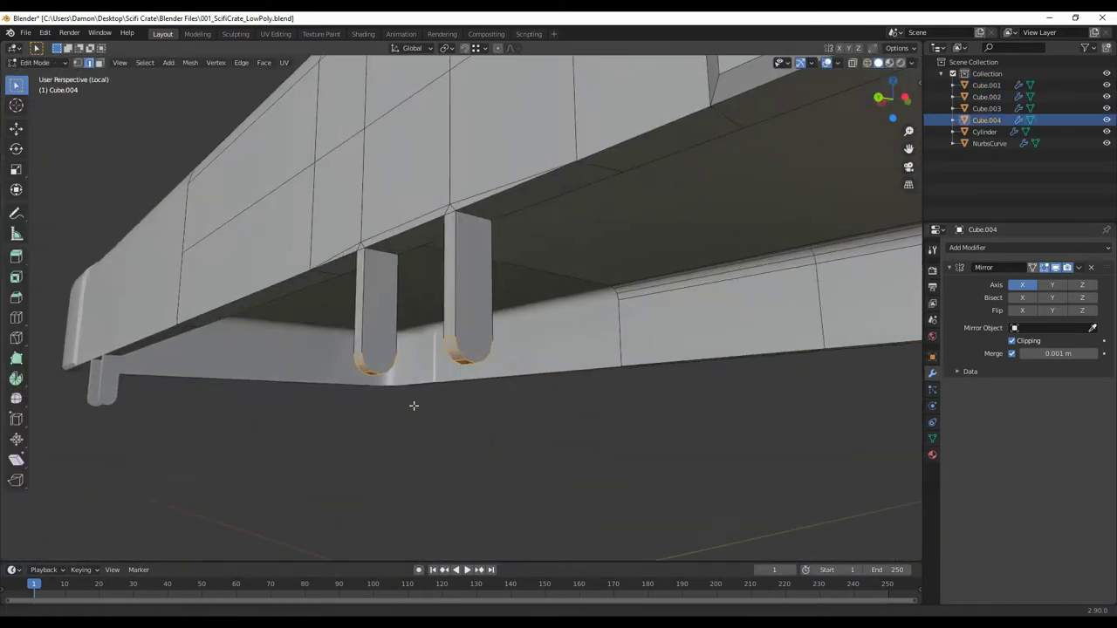
middle_drag(413, 405, 447, 294)
key(1)
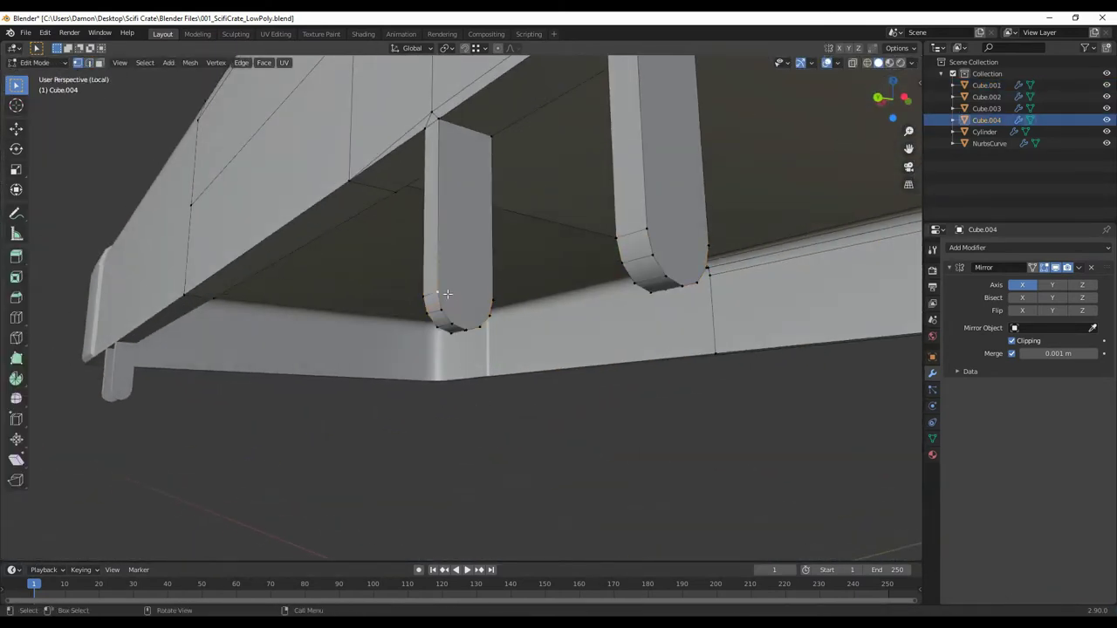
mouse_move(590, 380)
middle_down()
mouse_move(604, 360)
mouse_move(559, 376)
middle_up()
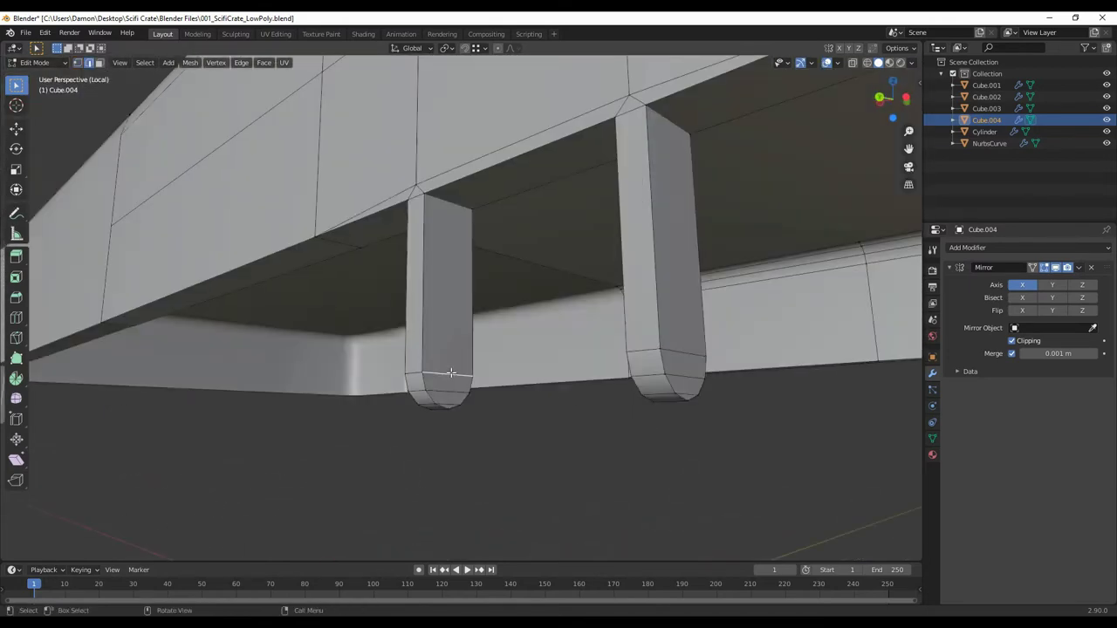
key(Tab)
key(KP_Divide)
Step: Tilt the lid open by rotating it about the X axis
key(r)
key(x)
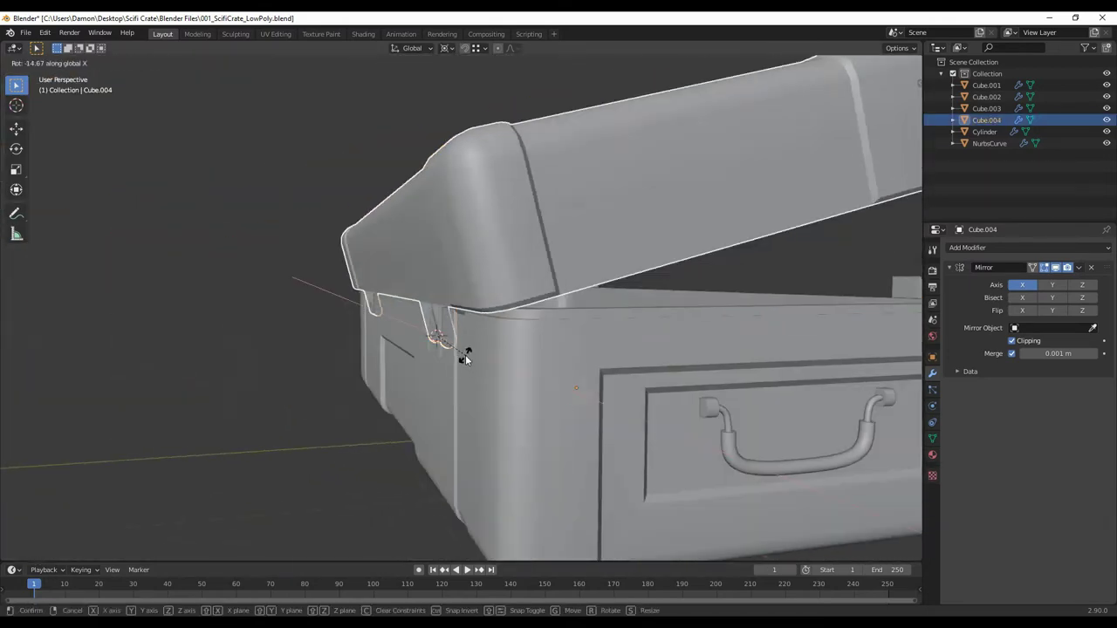
click(389, 366)
scroll(389, 366, up, 4)
scroll(486, 361, up, 4)
Step: Cancel a second X rotation, then select the lid Cube.004 and enter Edit Mode
key(r)
key(x)
right_click(560, 375)
mouse_move(560, 376)
middle_down()
mouse_move(365, 381)
mouse_move(546, 350)
mouse_move(627, 373)
mouse_move(485, 344)
middle_up()
click(485, 350)
key(Tab)
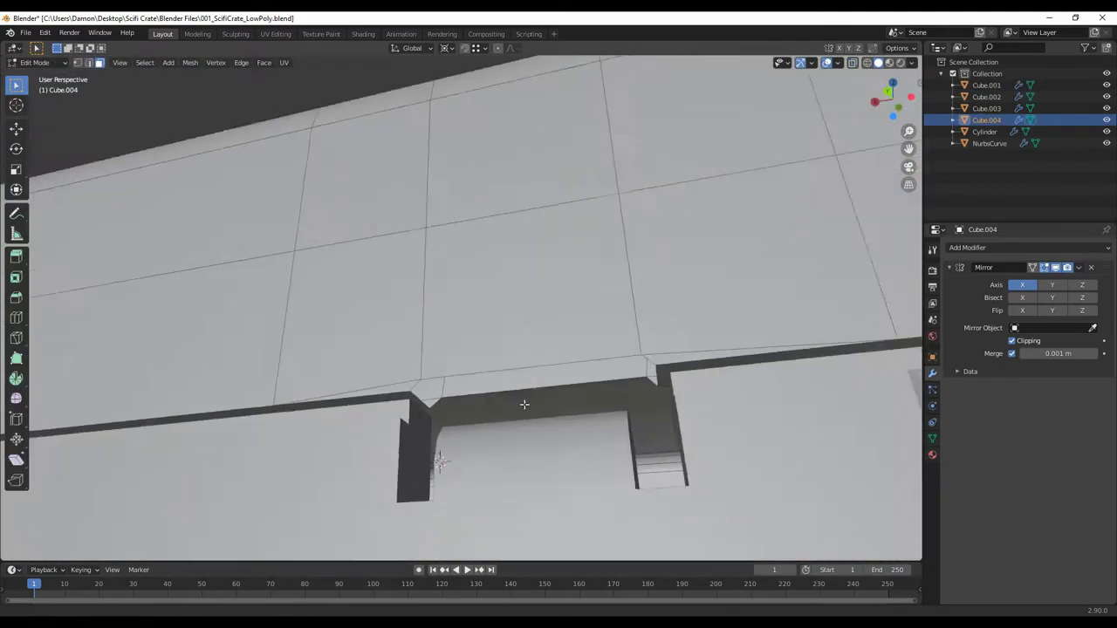
Step: Merge duplicate vertices by distance, bevel the slot's corner edges and scale along X
key(m)
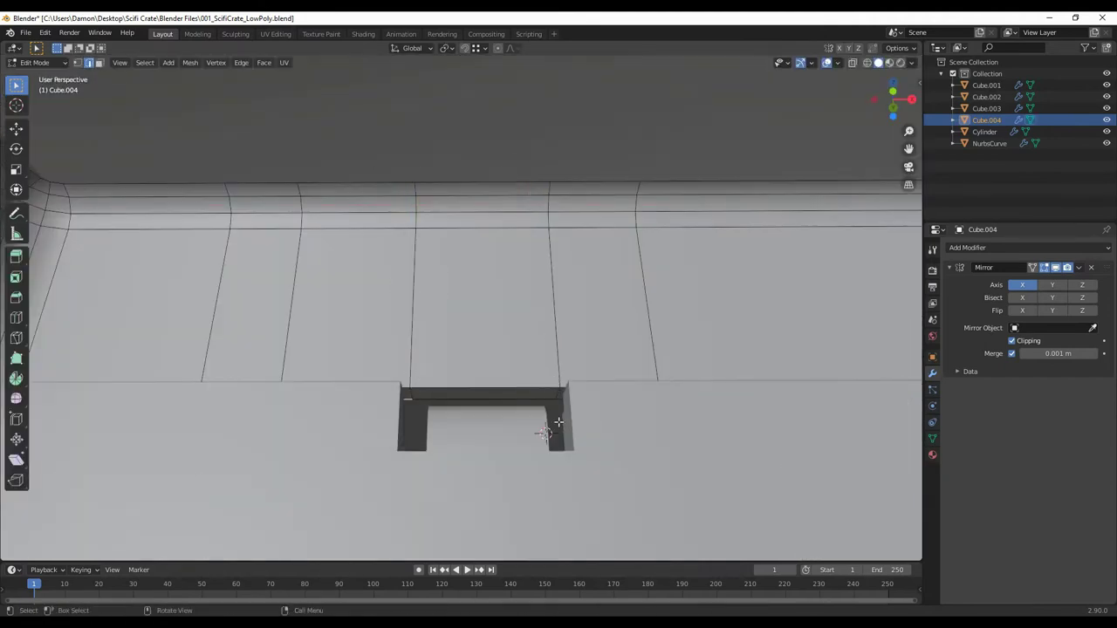
mouse_move(558, 423)
middle_down()
mouse_move(570, 342)
mouse_move(691, 349)
middle_up()
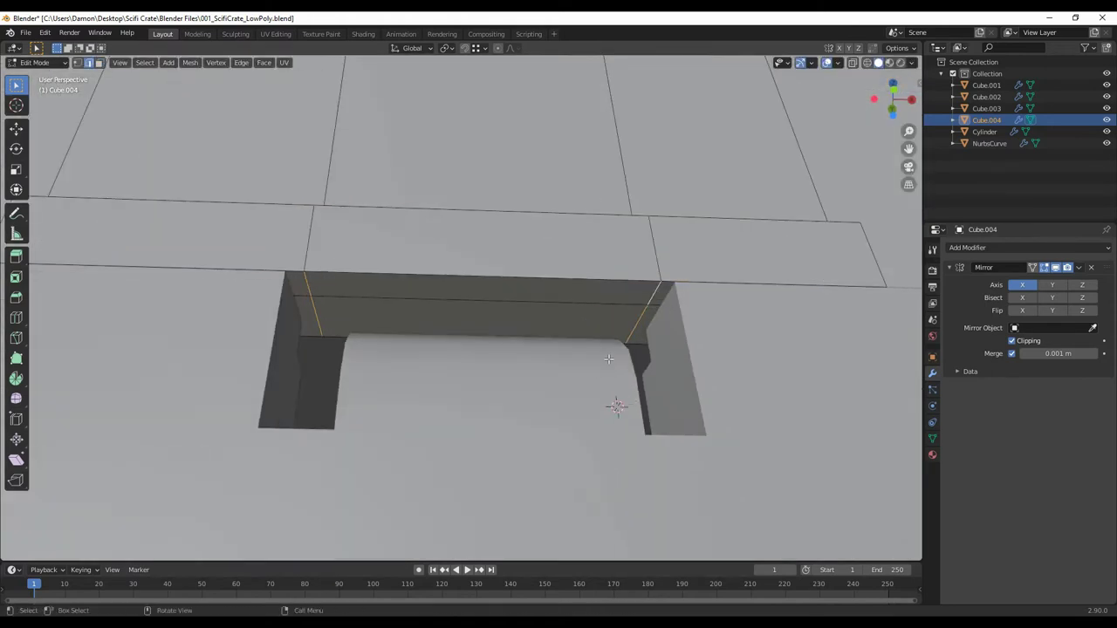
click(444, 407)
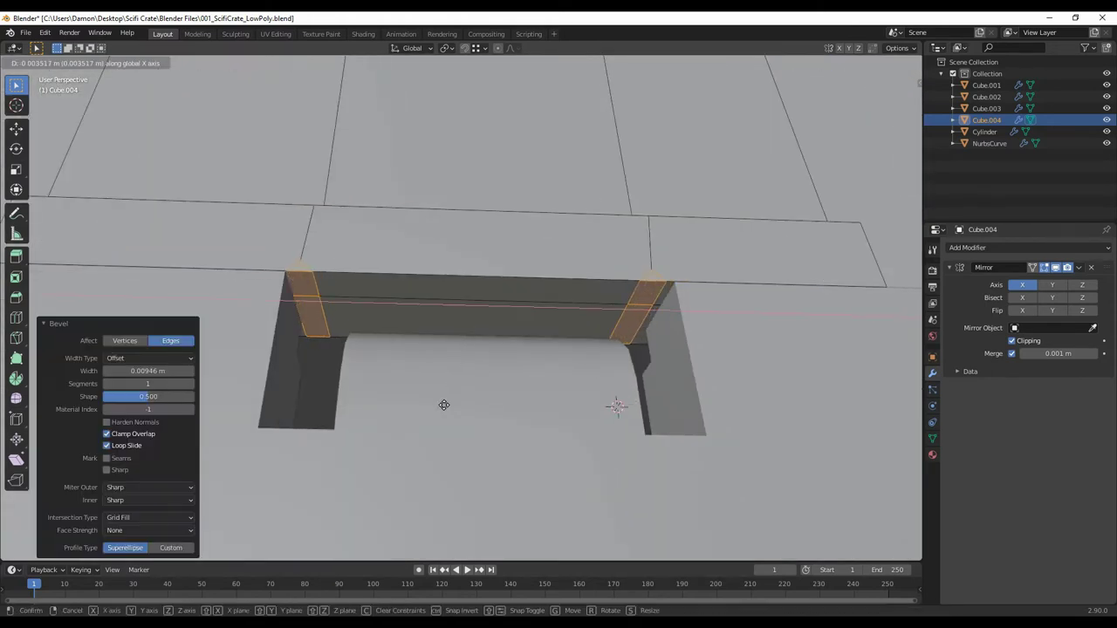
key(s)
key(x)
Step: Bevel the selected slot edges and dissolve the leftover edges
shift+middle_drag(526, 365, 642, 345)
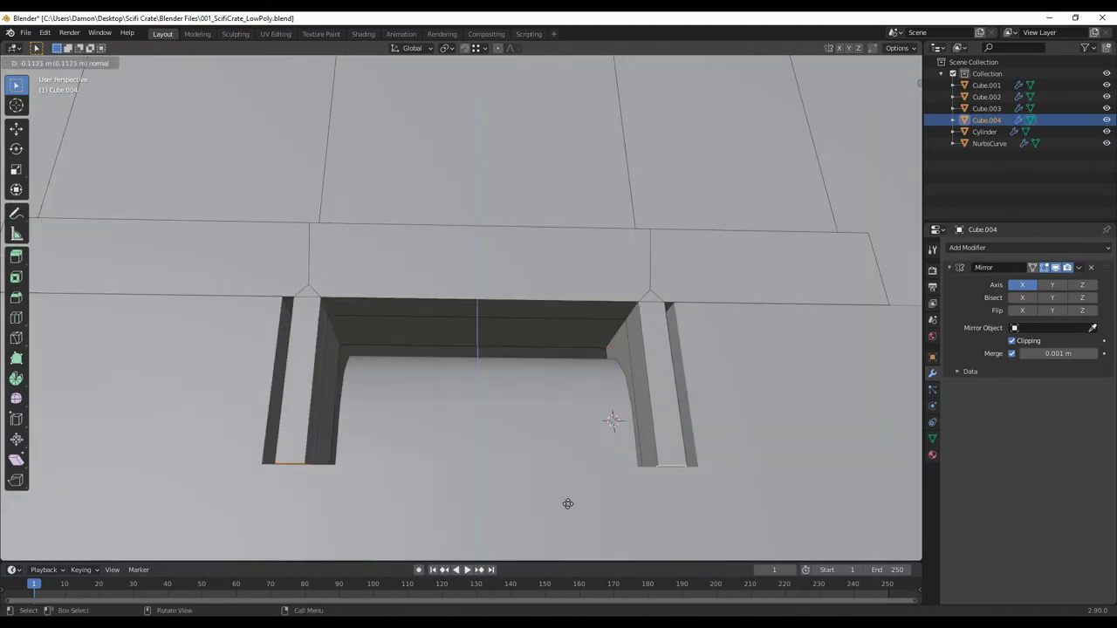
mouse_move(567, 503)
middle_down()
mouse_move(649, 349)
mouse_move(481, 449)
mouse_move(518, 444)
middle_up()
key(ctrl+b)
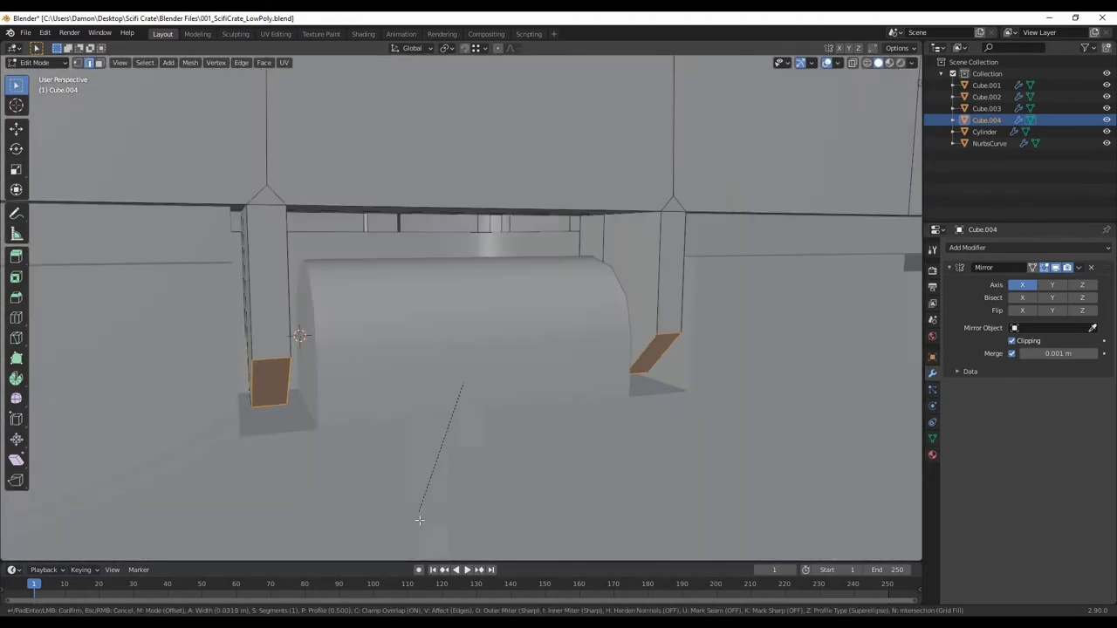
click(432, 511)
mouse_move(431, 511)
middle_down()
mouse_move(586, 316)
mouse_move(786, 367)
mouse_move(404, 281)
middle_up()
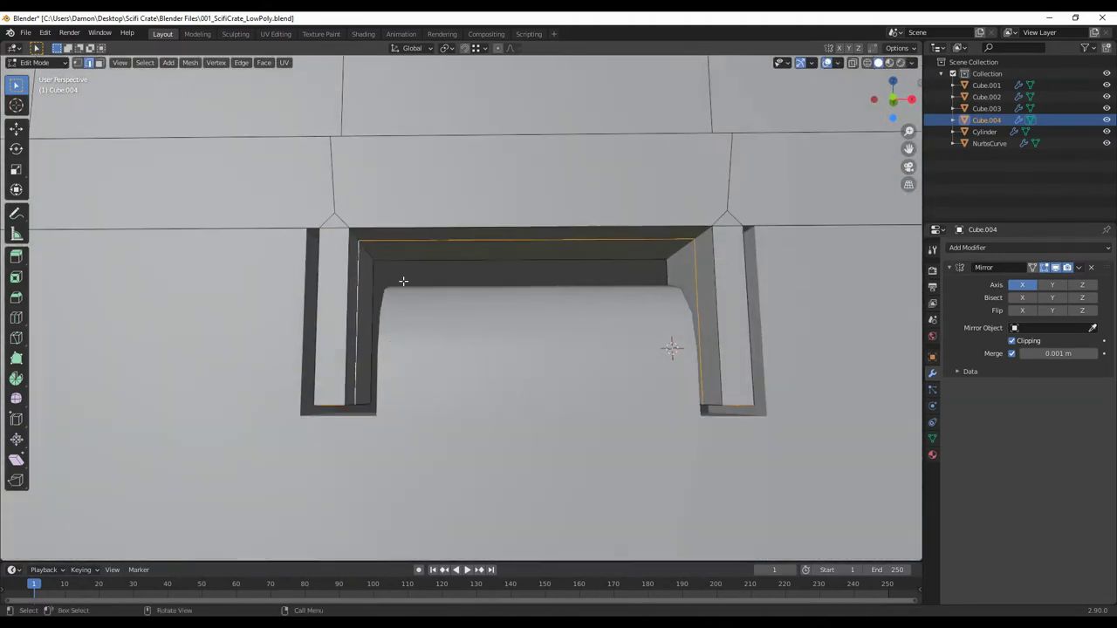
click(323, 338)
Step: Round the hinge tabs' bottom edges with a five-segment bevel
mouse_move(323, 337)
middle_down()
mouse_move(324, 394)
mouse_move(437, 478)
middle_up()
key(ctrl+b)
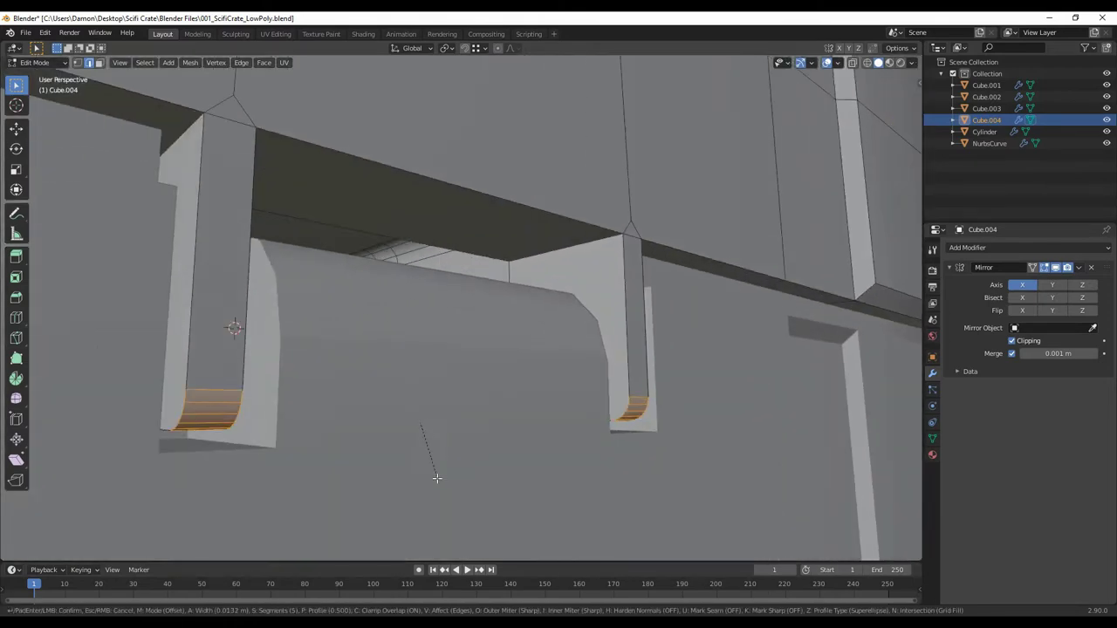
click(402, 126)
middle_drag(402, 127, 472, 395)
scroll(479, 353, down, 5)
Step: Turn on see-through display, hide the finished tabs and view the crate from the back
middle_drag(479, 353, 611, 340)
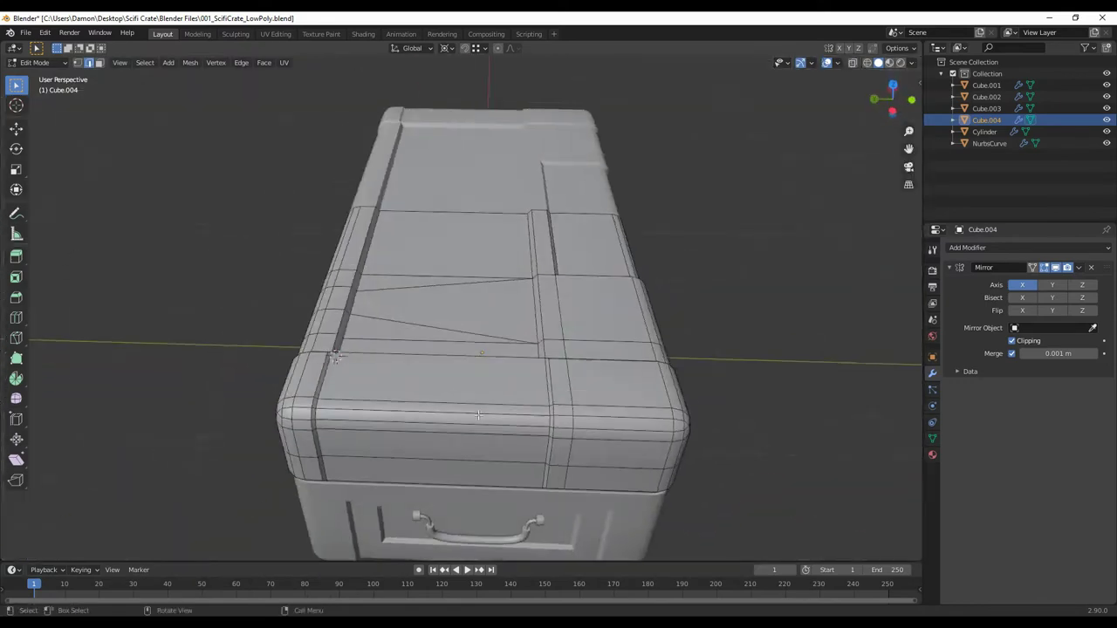
key(alt+z)
key(h)
key(ctrl+KP_1)
scroll(458, 420, up, 5)
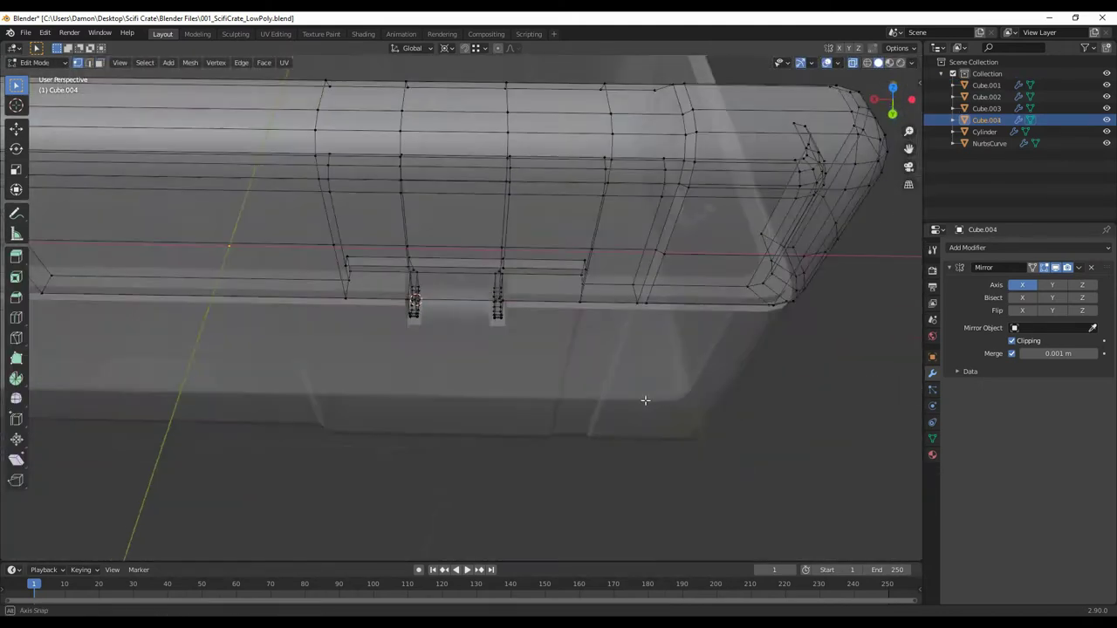
Step: Shift the hinge cutout vertices 0.12136 m along X and return to Object Mode
drag(635, 446, 587, 225)
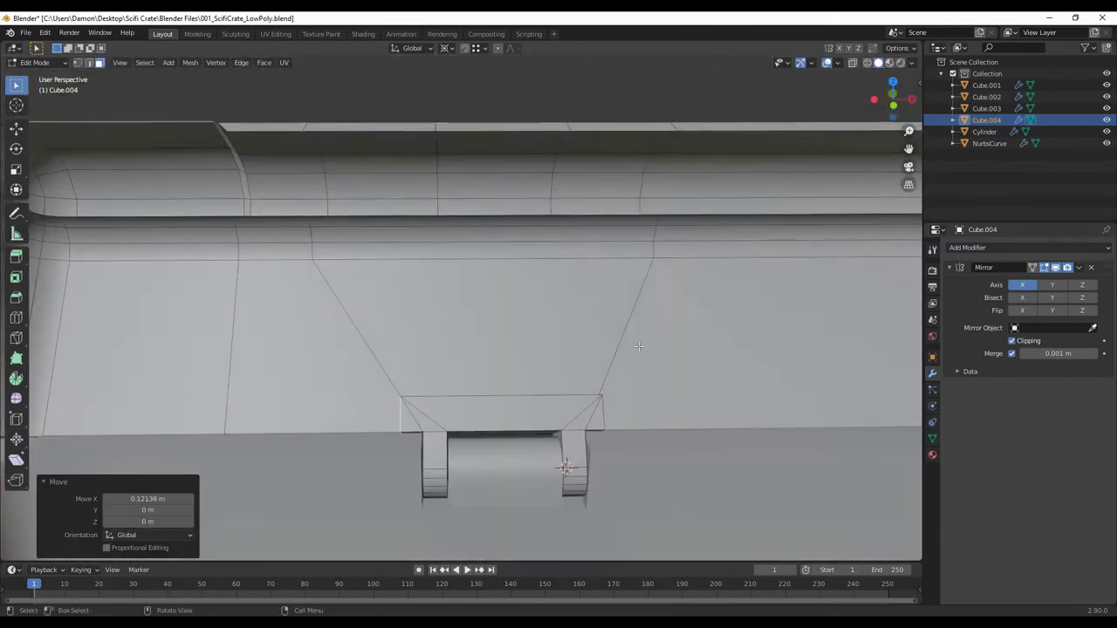
middle_drag(319, 231, 596, 371)
key(Tab)
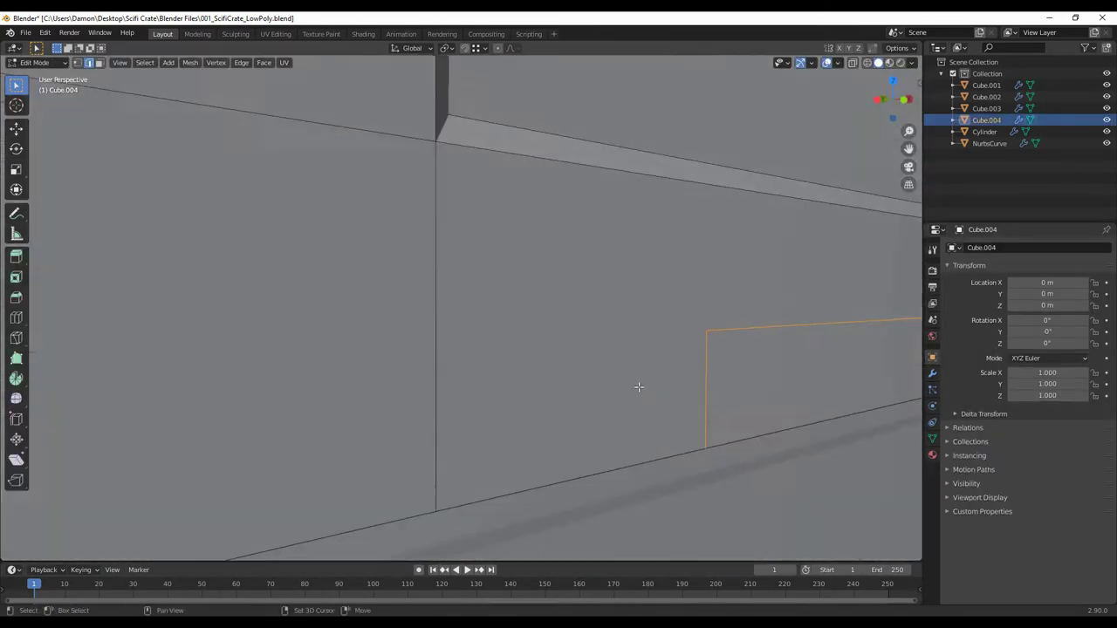
Step: Inset the side panel face, knife-cut grooves into it and dissolve the extra edges
middle_drag(636, 386, 599, 394)
key(i)
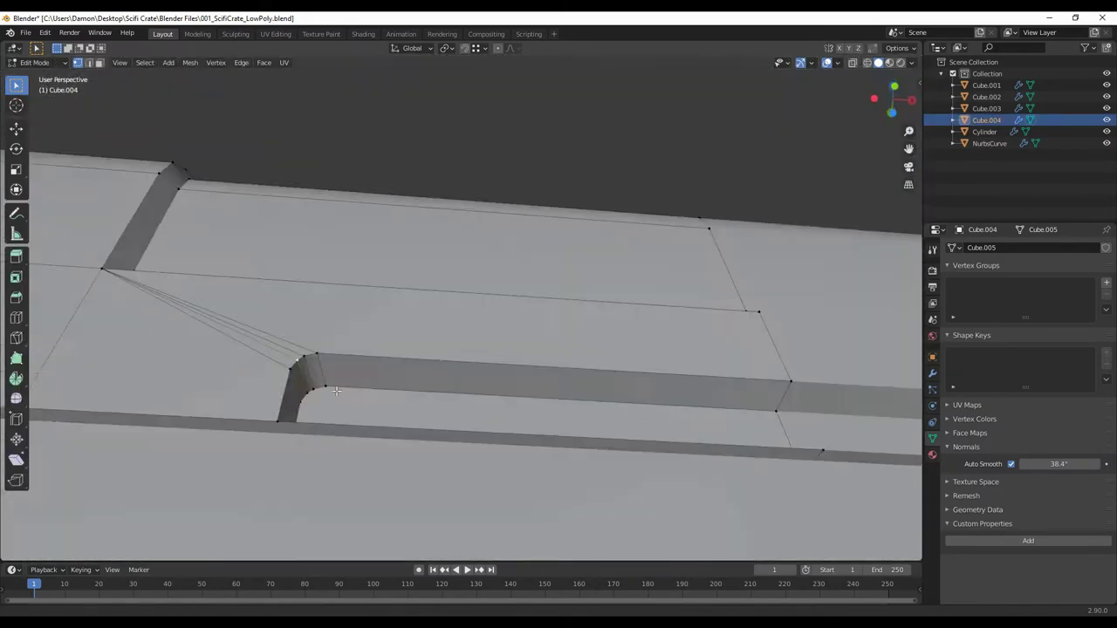
key(k)
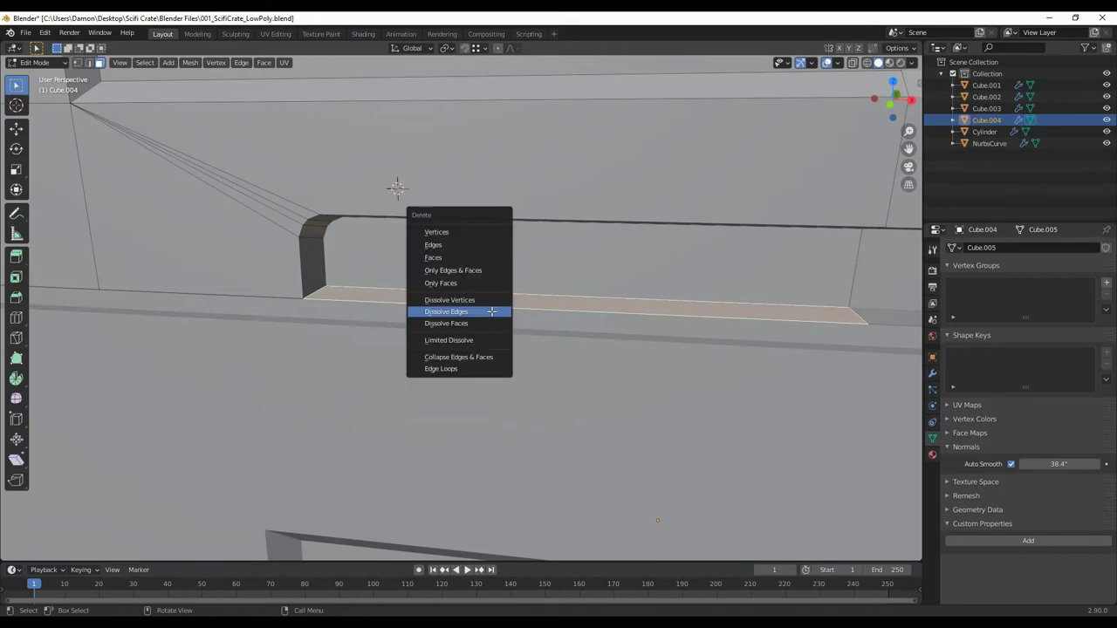
click(492, 311)
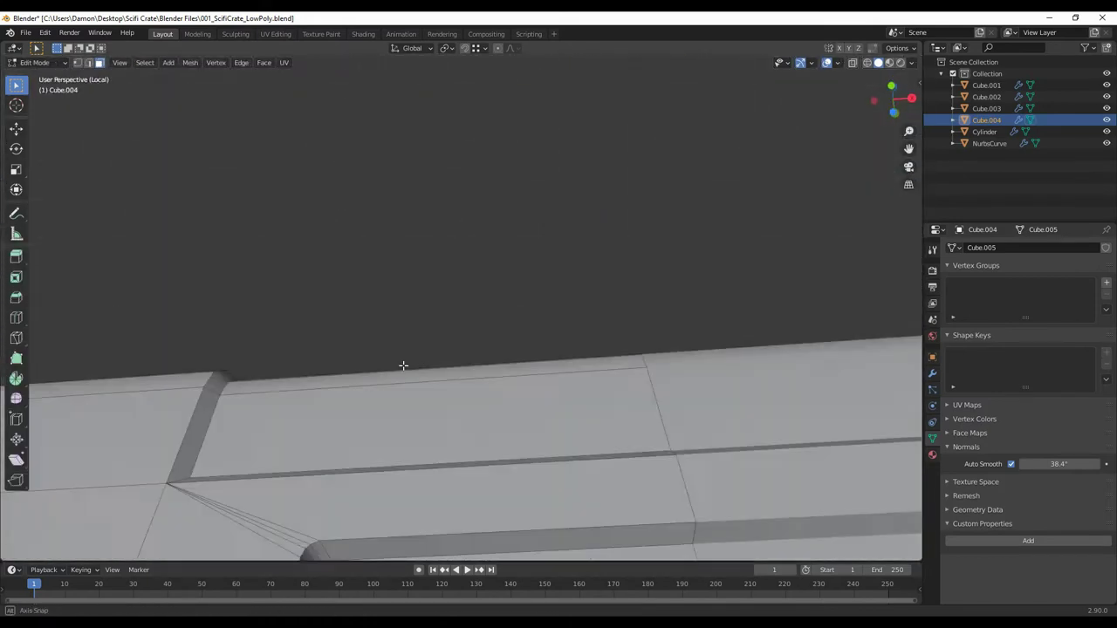
key(c)
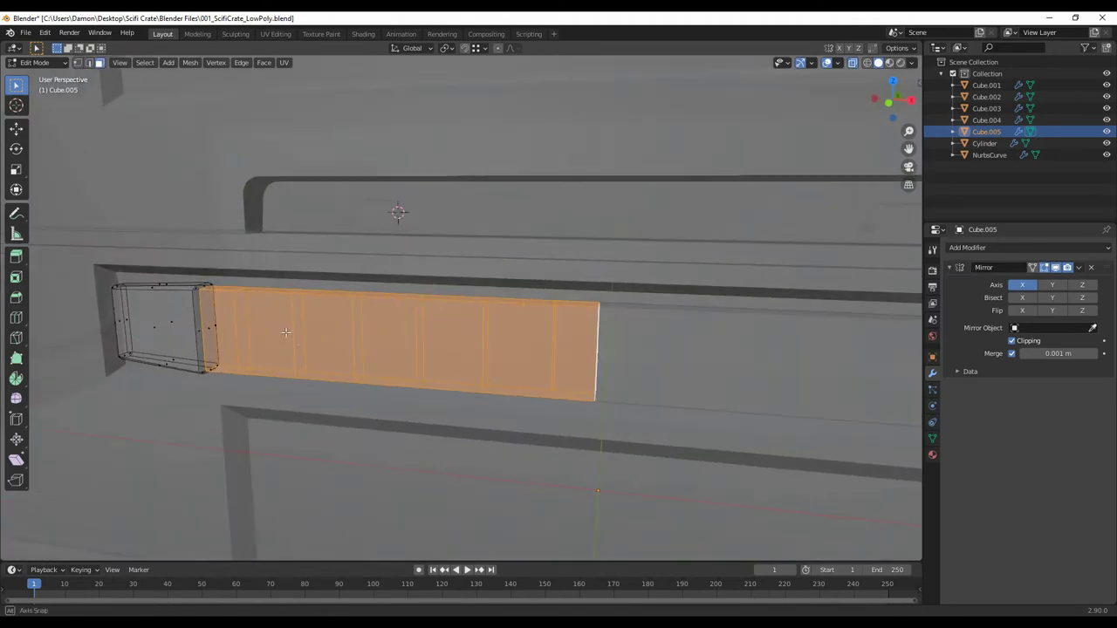
Step: Separate the strip as Cube.006 and bow its middle out with proportional editing into a handle
click(309, 348)
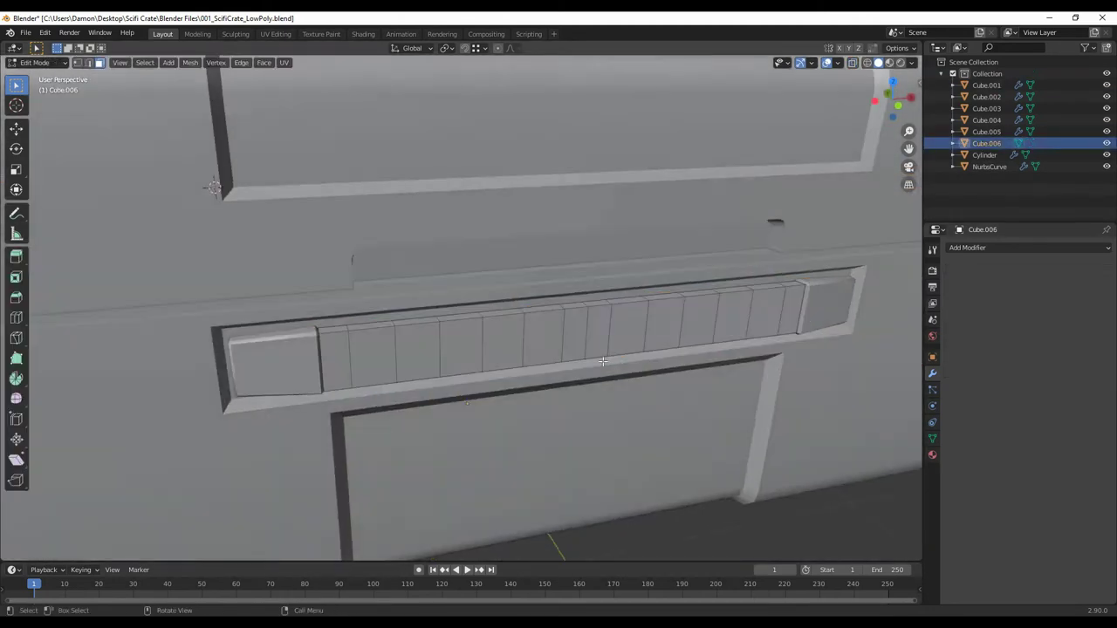
middle_drag(602, 360, 535, 338)
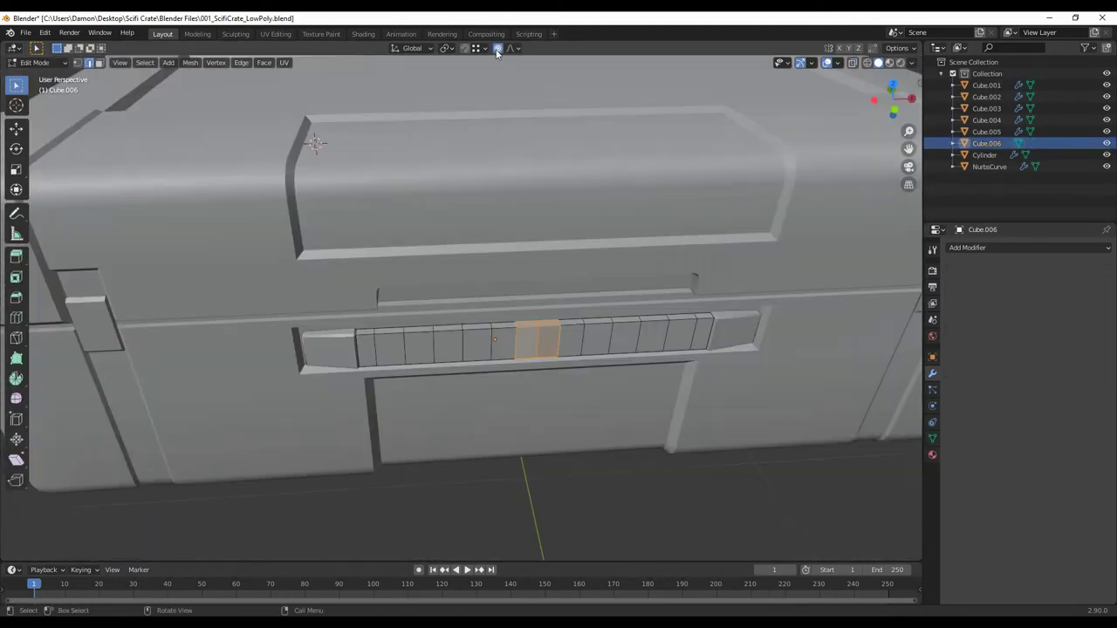
key(o)
key(g)
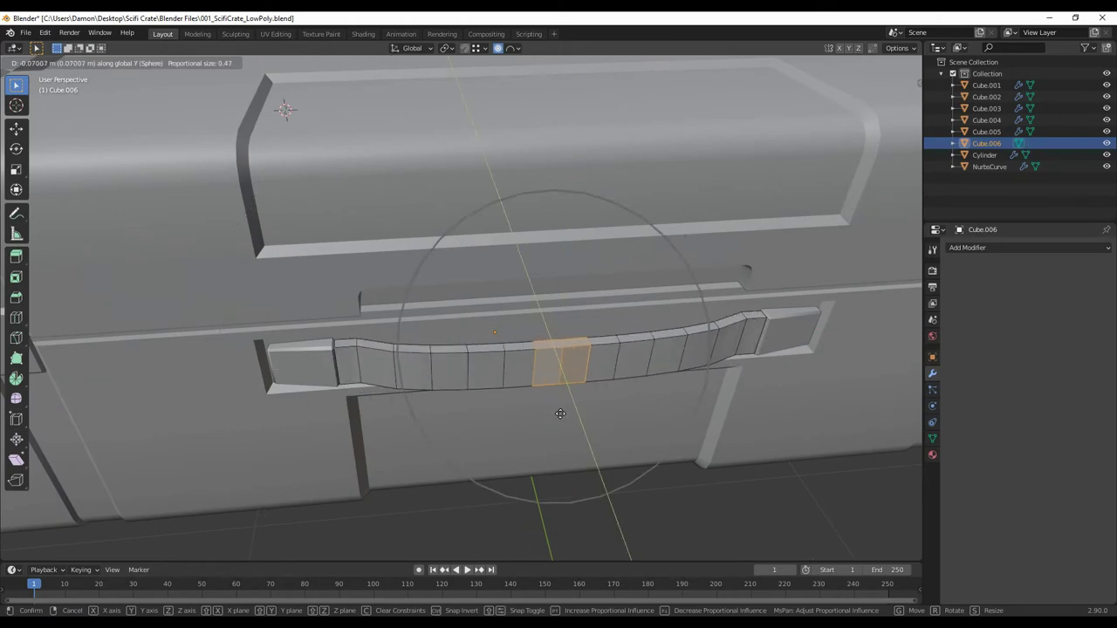
scroll(561, 414, down, 1)
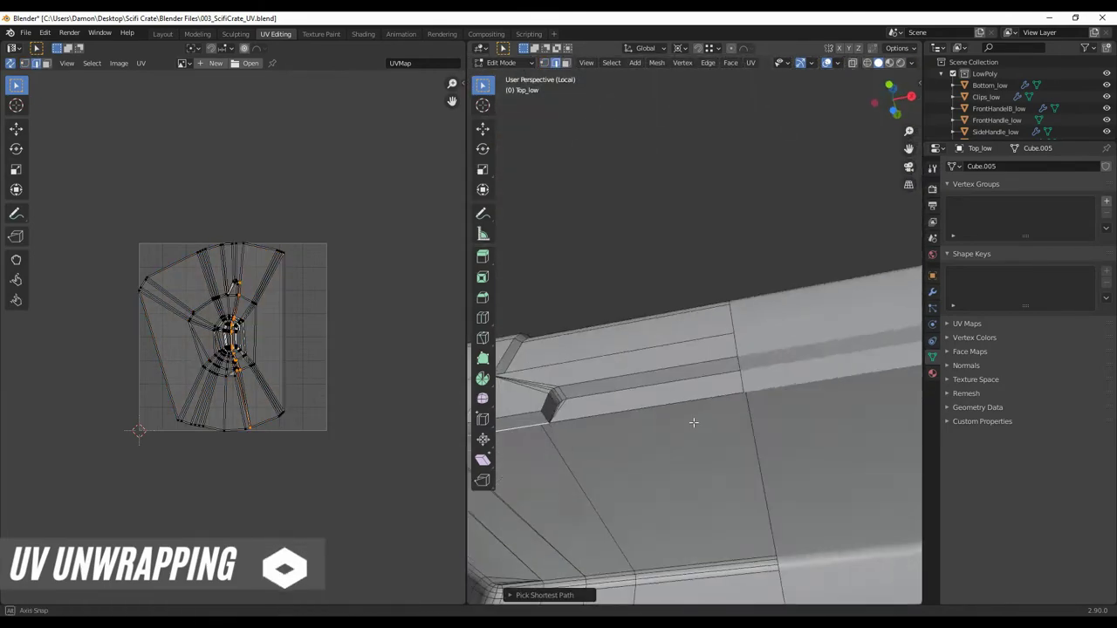
Step: Enable UV stretching display, select the lid corner edge path and exit Top_low's Edit Mode
click(369, 202)
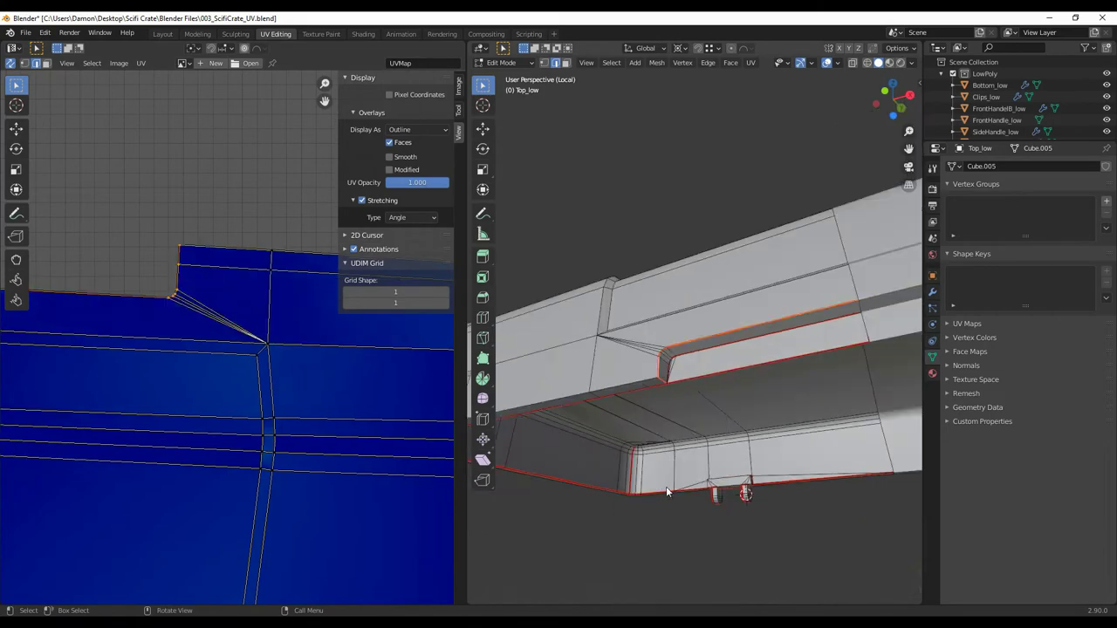
scroll(245, 406, down, 5)
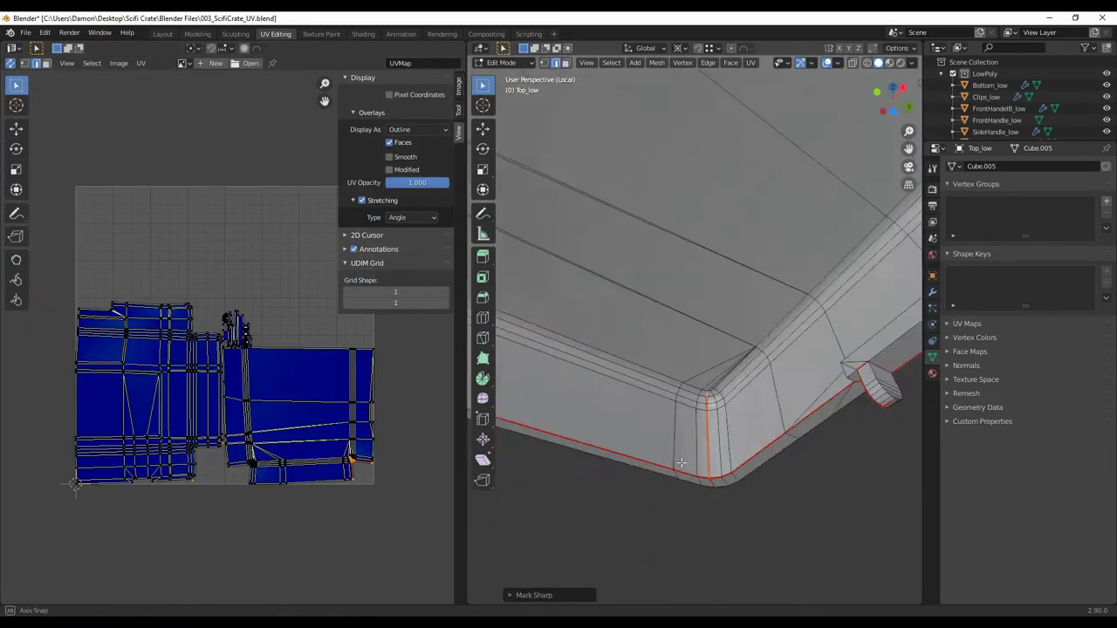
ctrl+click(681, 463)
mouse_move(669, 481)
middle_down()
mouse_move(698, 410)
mouse_move(731, 363)
mouse_move(734, 373)
middle_up()
key(Tab)
Step: Edit Bottom_low in isolation and mark a seam along its corner edge path
click(636, 444)
key(Tab)
key(KP_Divide)
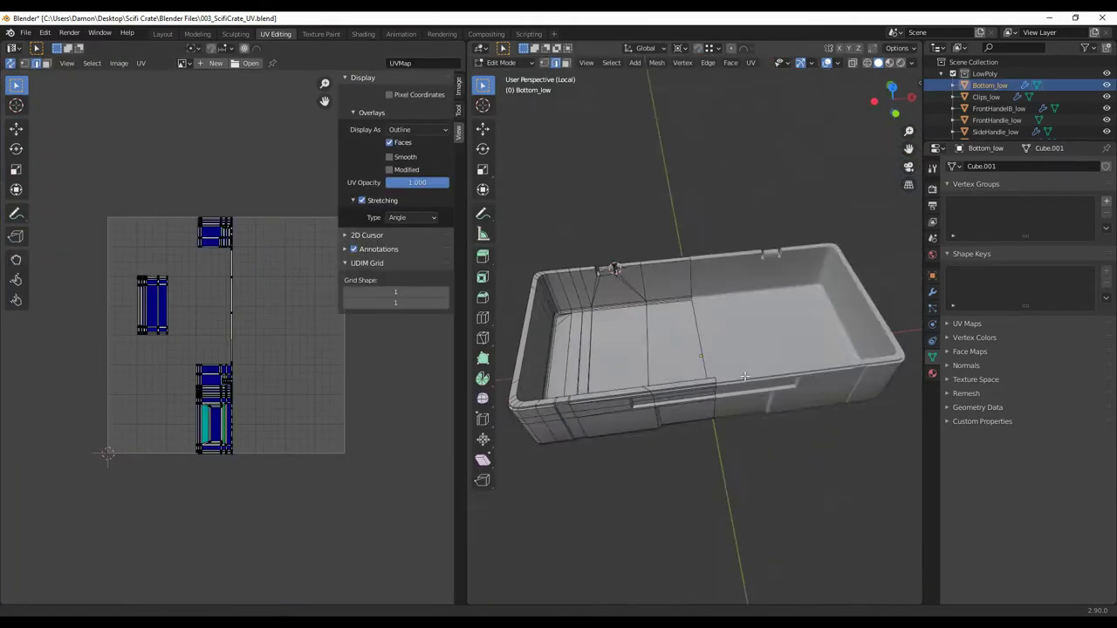
scroll(742, 367, up, 5)
scroll(810, 351, up, 3)
mouse_move(809, 352)
middle_down()
mouse_move(735, 291)
mouse_move(743, 410)
middle_up()
ctrl+click(777, 332)
key(ctrl+e)
click(735, 290)
Step: Mark further seams along Bottom_low's bottom and corner edges
key(ctrl+e)
mouse_move(876, 280)
middle_down()
mouse_move(768, 235)
mouse_move(716, 399)
mouse_move(738, 381)
mouse_move(698, 337)
mouse_move(674, 380)
middle_up()
click(778, 252)
key(ctrl+e)
click(699, 337)
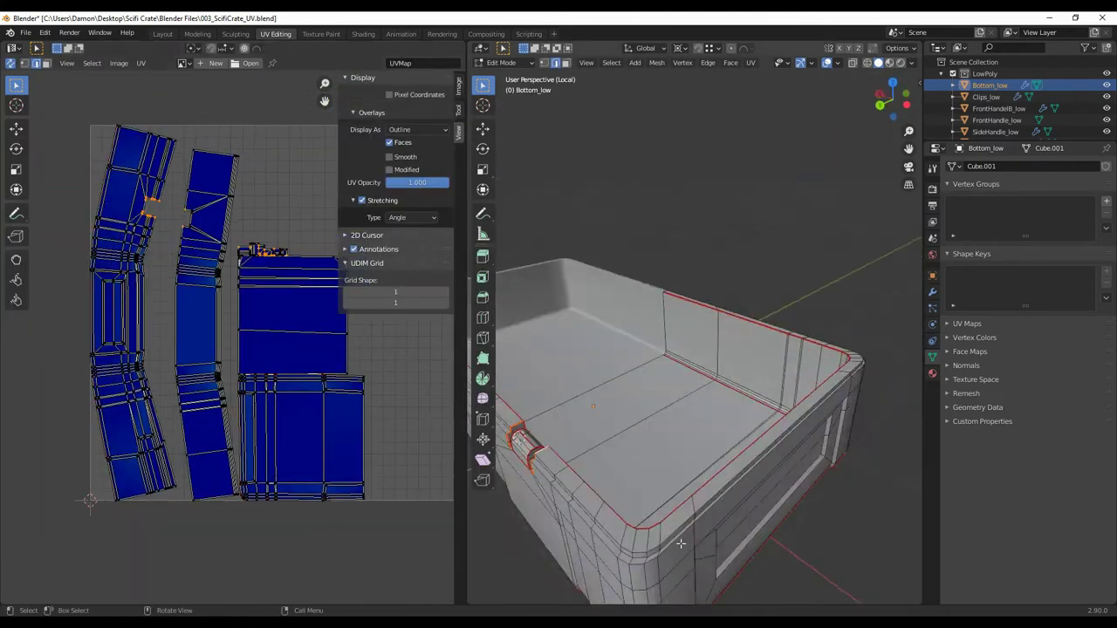
middle_drag(681, 294, 738, 433)
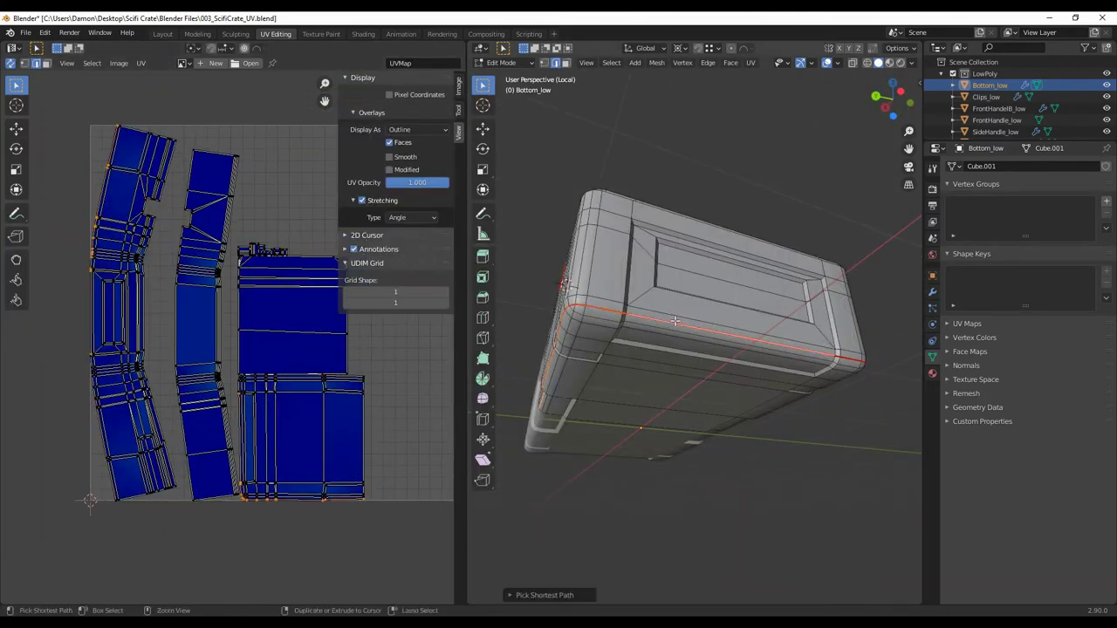
key(ctrl+e)
click(724, 492)
middle_drag(724, 492, 768, 294)
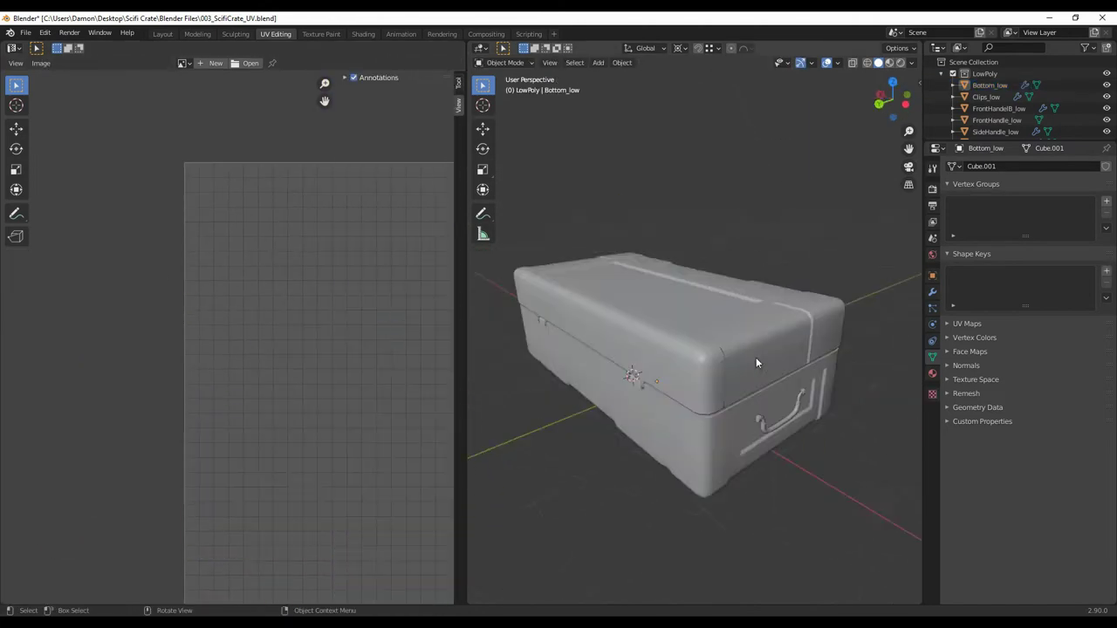
Step: Select all of Clips_low, mark its seams and return to Object Mode
key(a)
key(KP_Decimal)
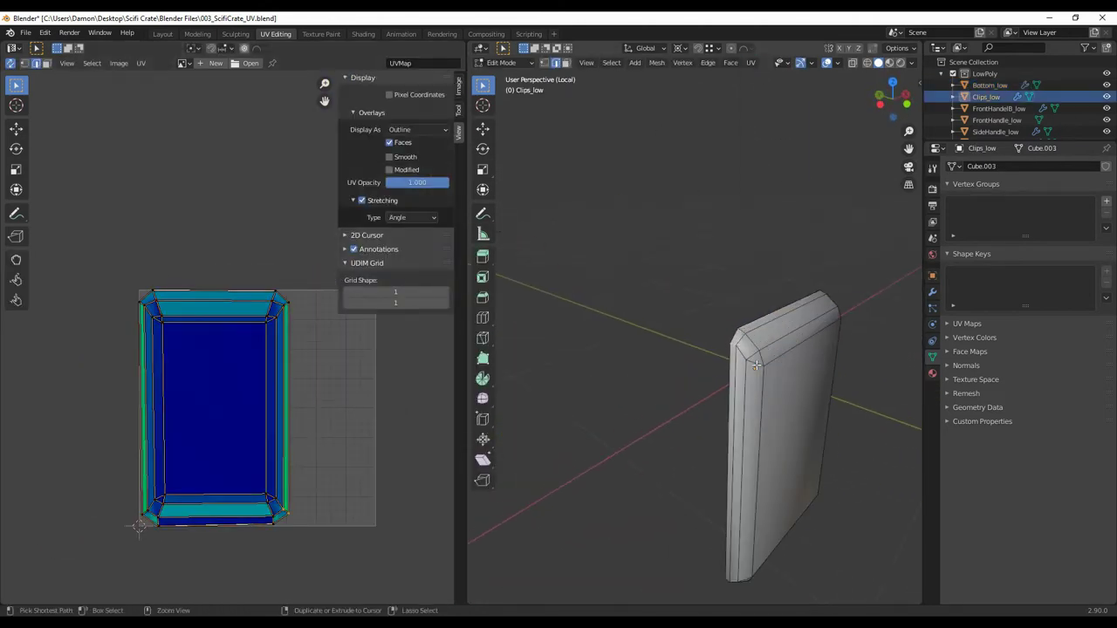
middle_drag(665, 509, 816, 466)
right_click(816, 466)
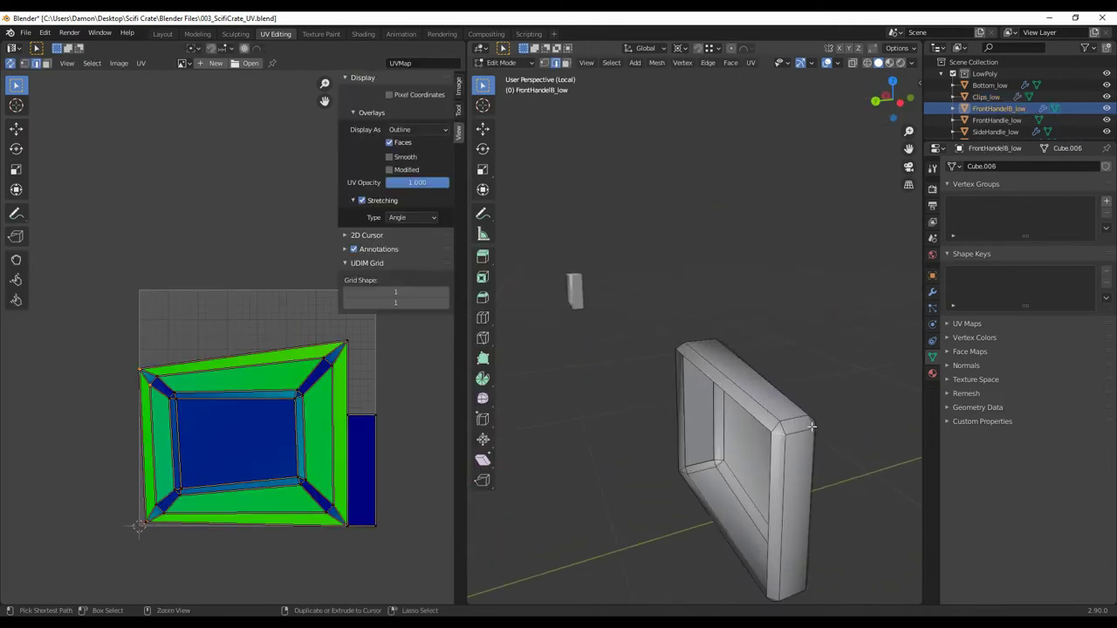
right_click(821, 406)
mouse_move(741, 378)
middle_down()
mouse_move(821, 406)
mouse_move(801, 391)
middle_up()
click(821, 407)
key(Tab)
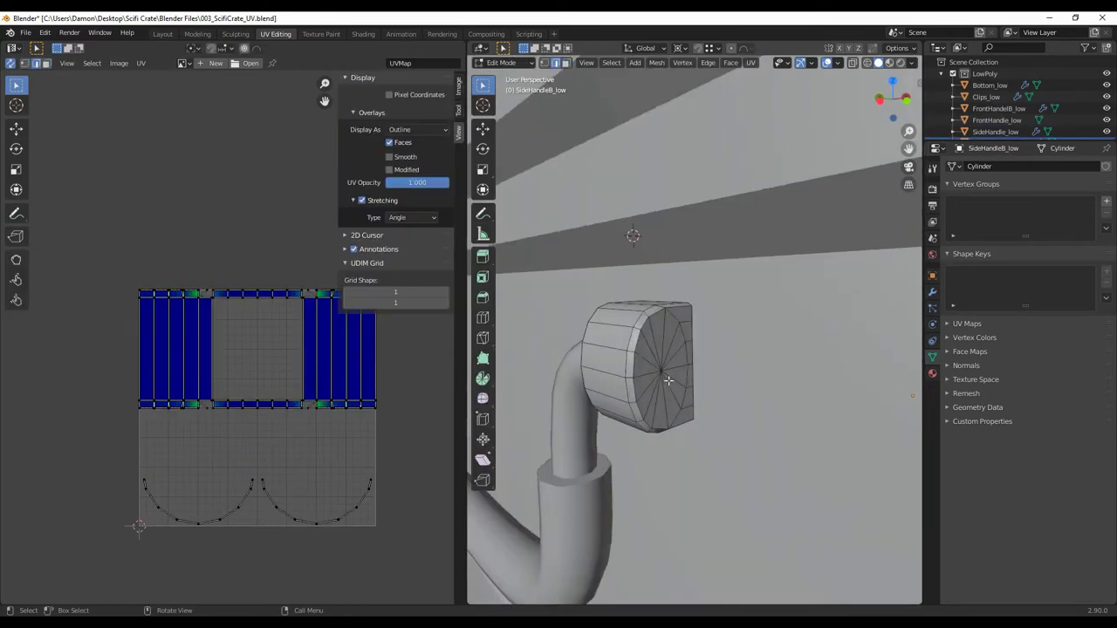
Step: Unwrap the side handle into UV islands
middle_drag(624, 384, 641, 366)
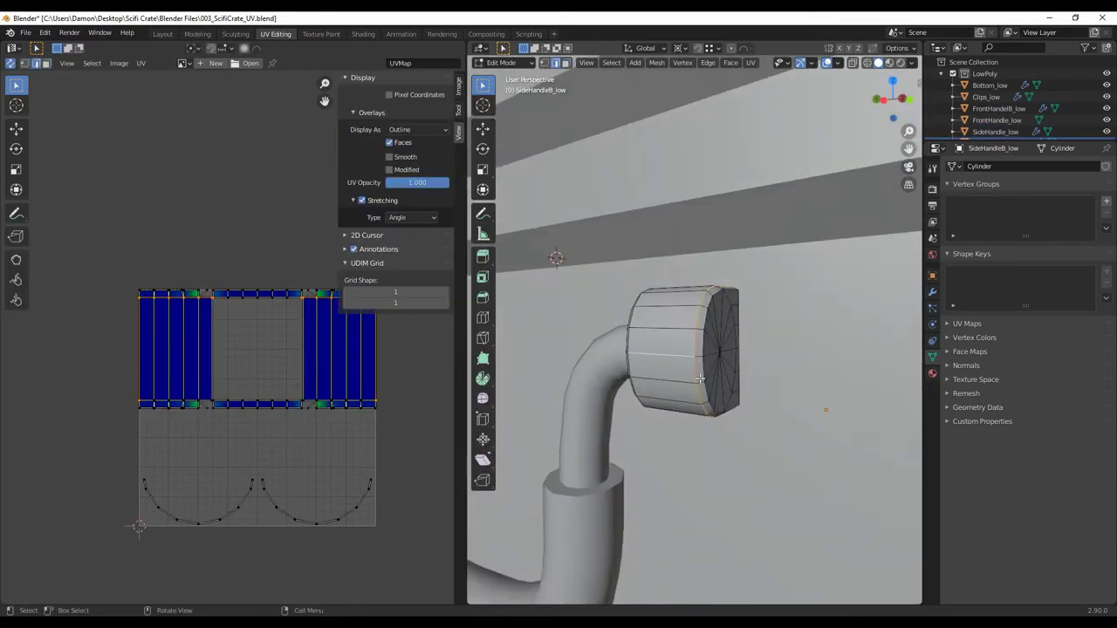
key(u)
click(585, 544)
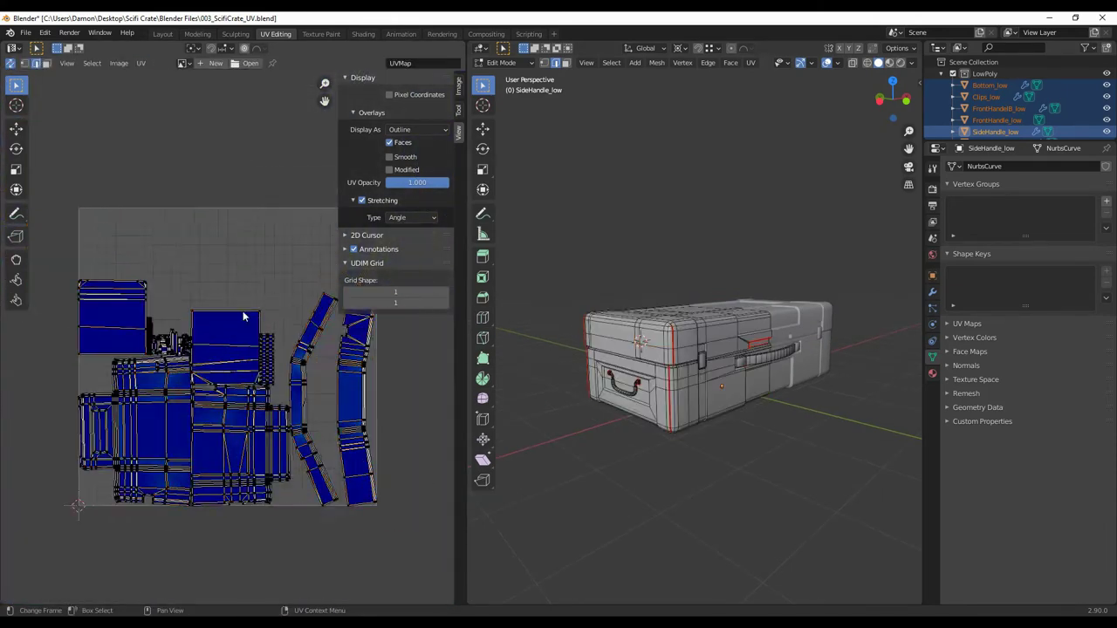
Step: Hide the UV sidebar and move the orange UV island into free space
key(alt+a)
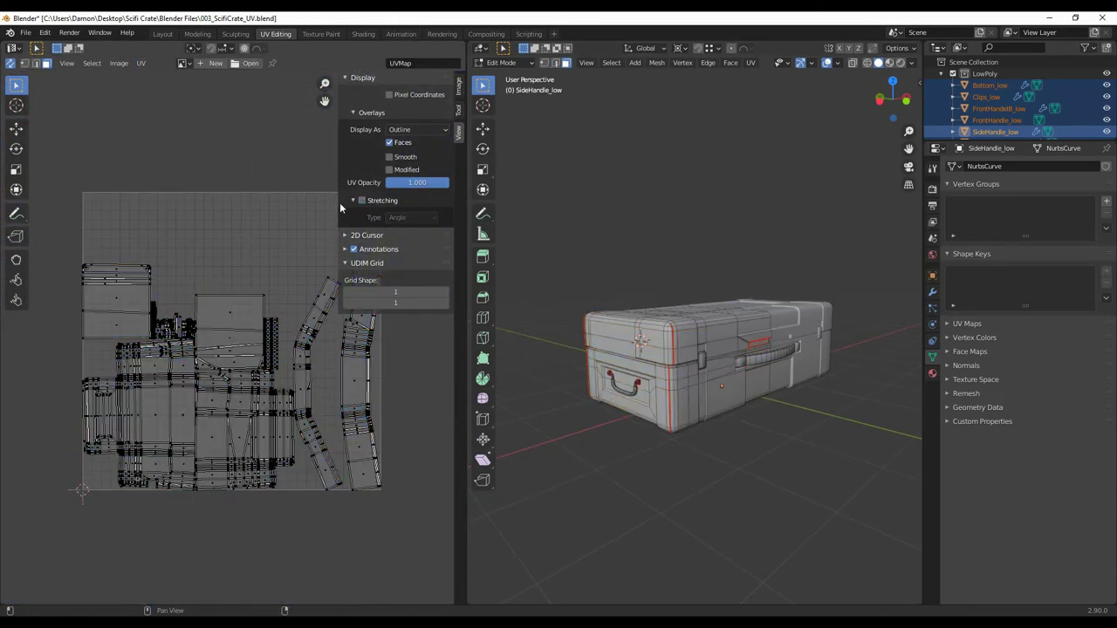
key(n)
key(l)
key(g)
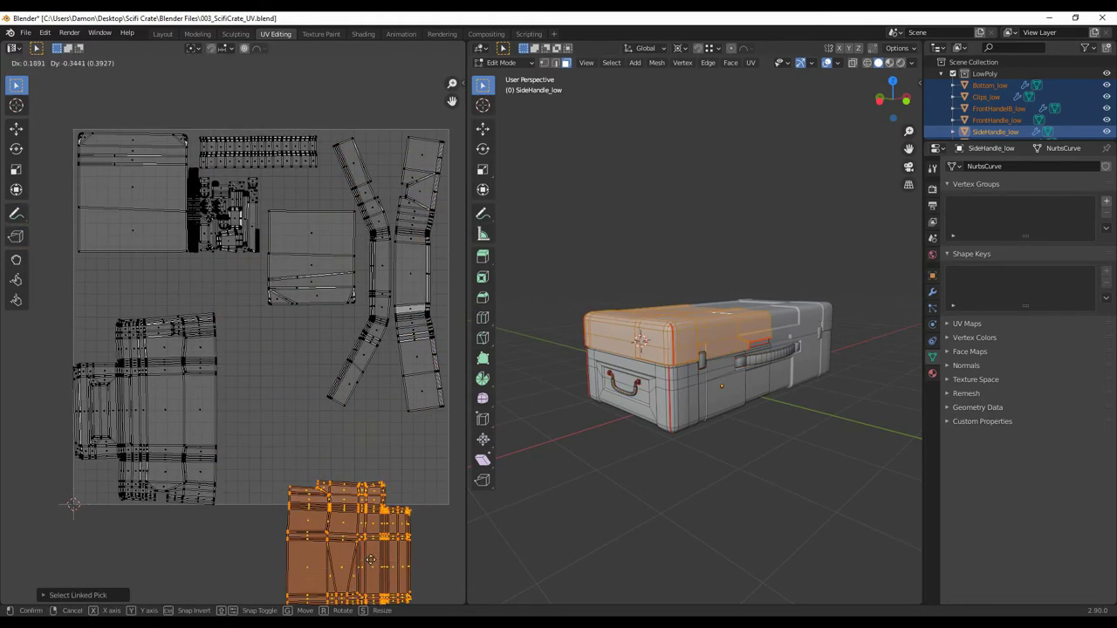
key(g)
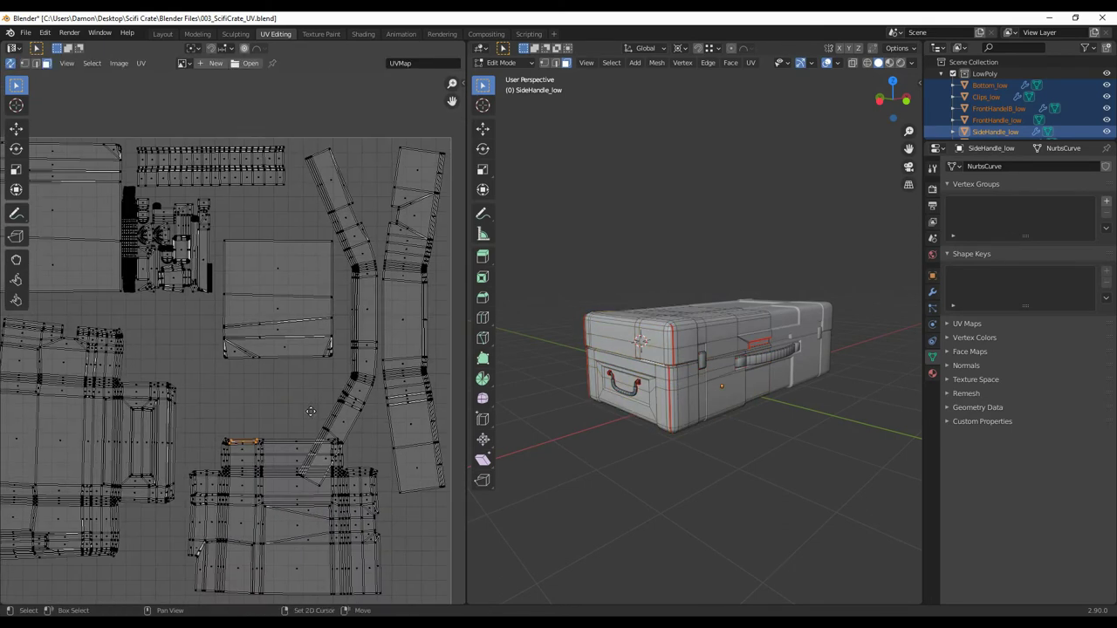
Step: Reposition the square island cluster and the handle islands inside the UV square
key(l)
scroll(232, 173, down, 1)
key(l)
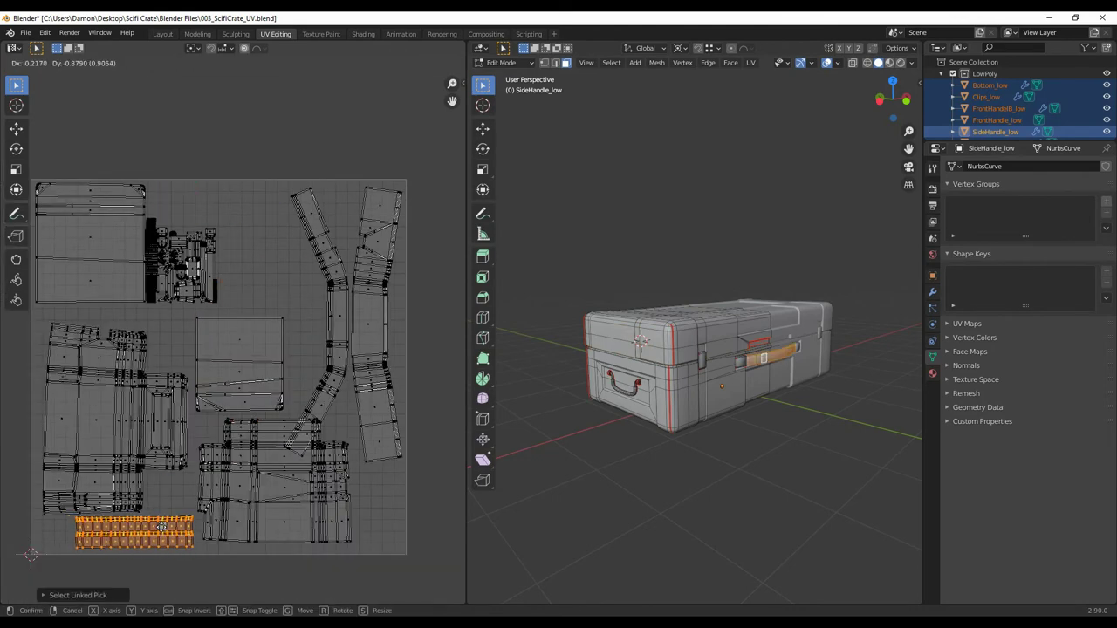
key(alt+a)
scroll(240, 369, up, 1)
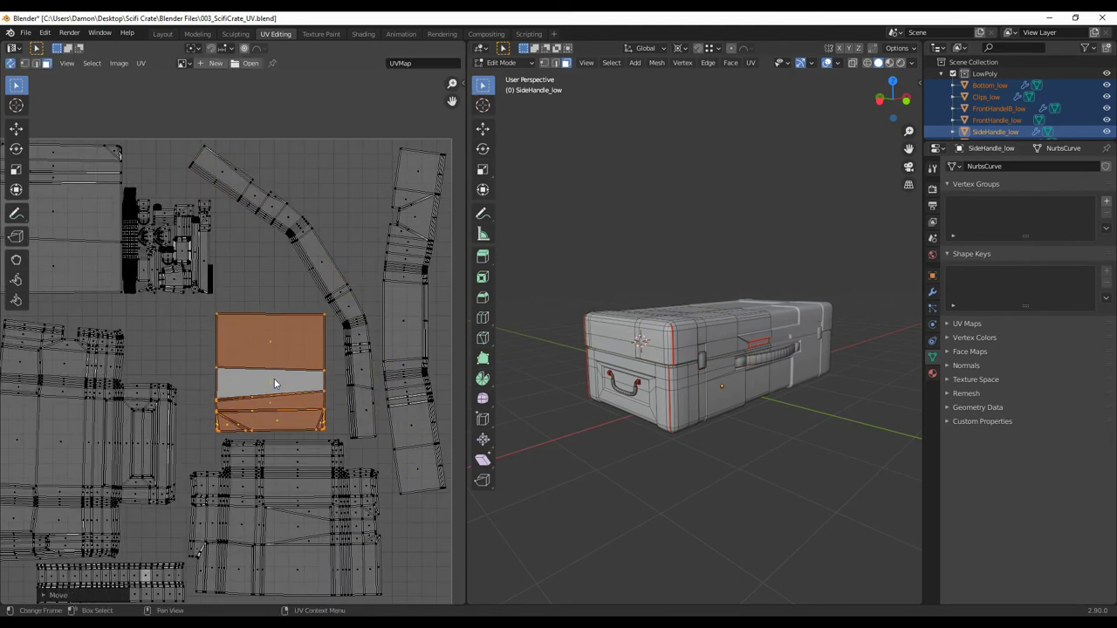
key(alt+a)
scroll(330, 397, up, 3)
scroll(316, 273, down, 2)
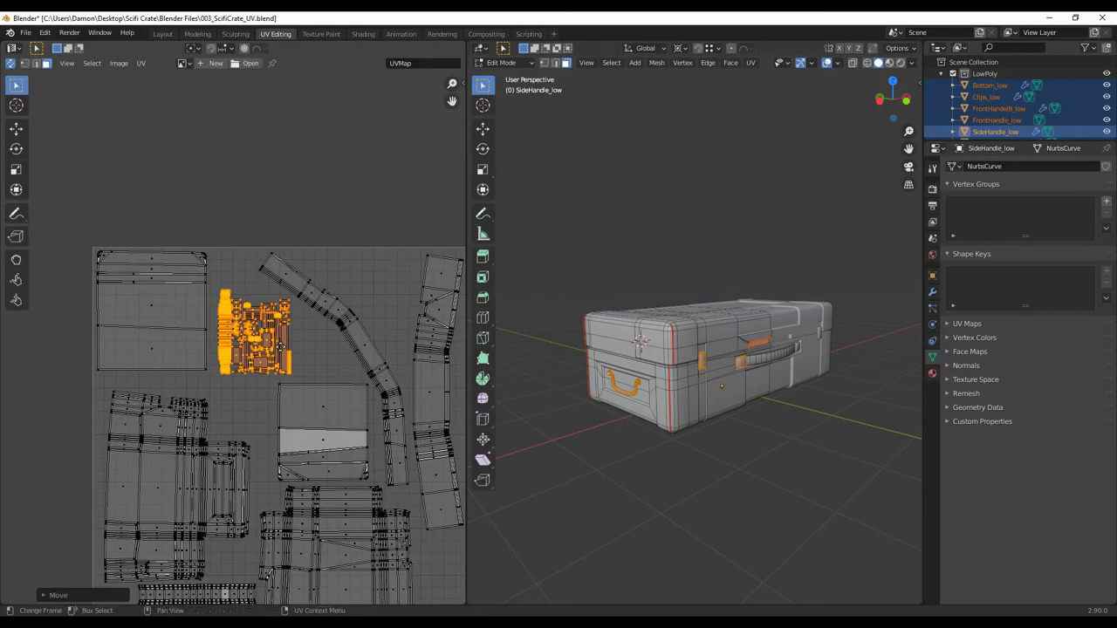
key(g)
scroll(213, 342, up, 1)
key(l)
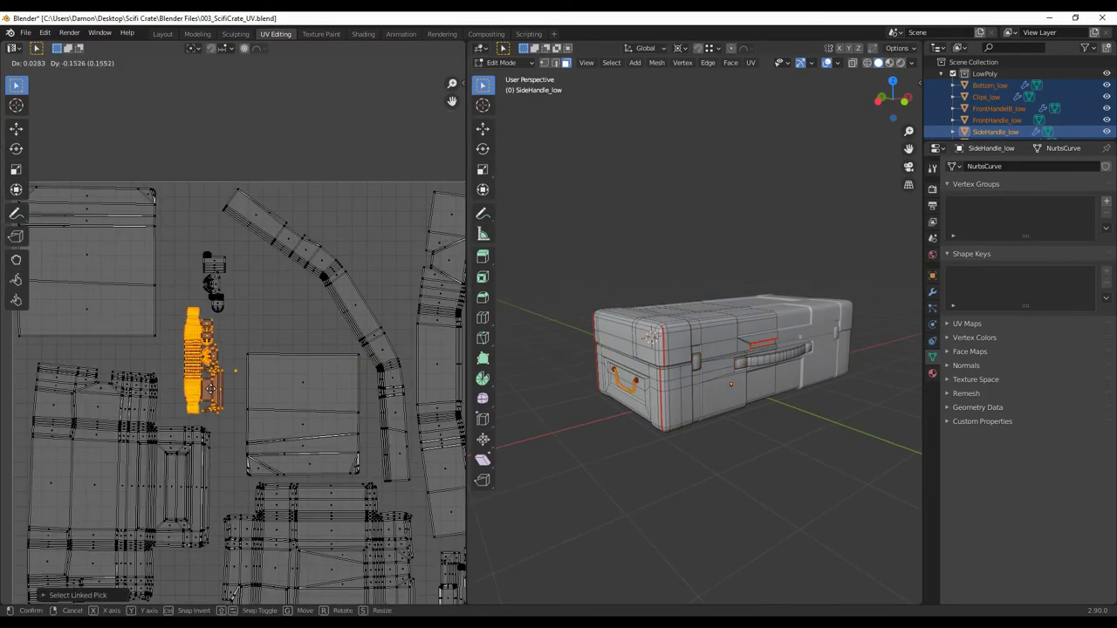
scroll(157, 281, up, 2)
click(262, 261)
Step: Exit Edit Mode and switch back to the modelling layout
scroll(262, 261, down, 2)
scroll(262, 261, down, 2)
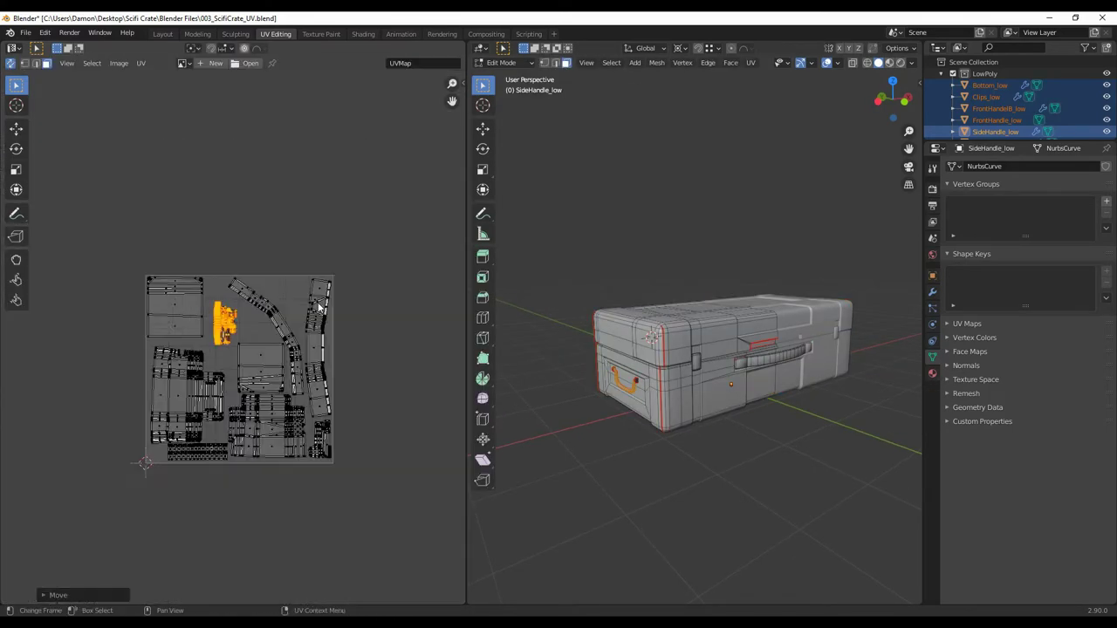
key(Tab)
click(162, 33)
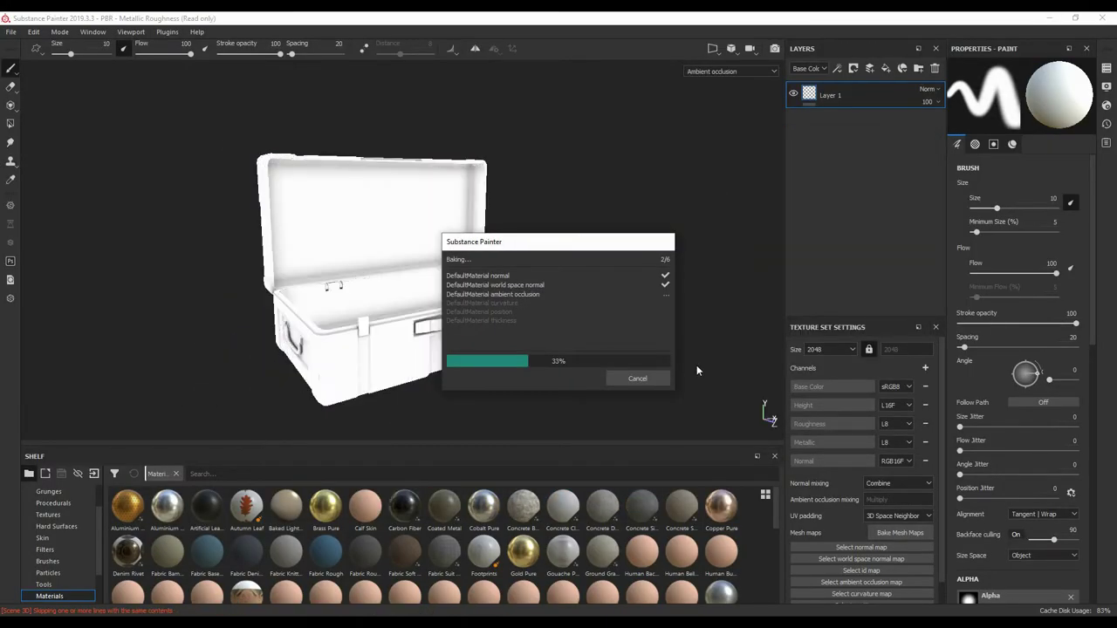
Step: Close the finished mesh-map bake and look over the case's handle
key(Return)
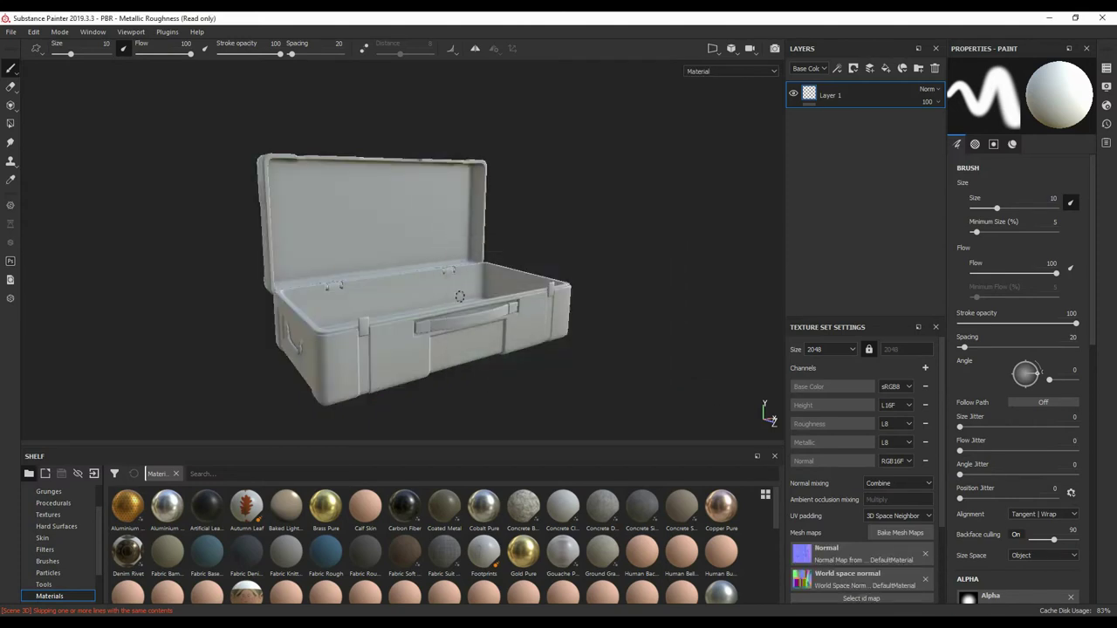
mouse_move(696, 369)
alt+mouse_down()
mouse_move(494, 309)
mouse_move(738, 370)
alt+mouse_up()
scroll(494, 309, up, 5)
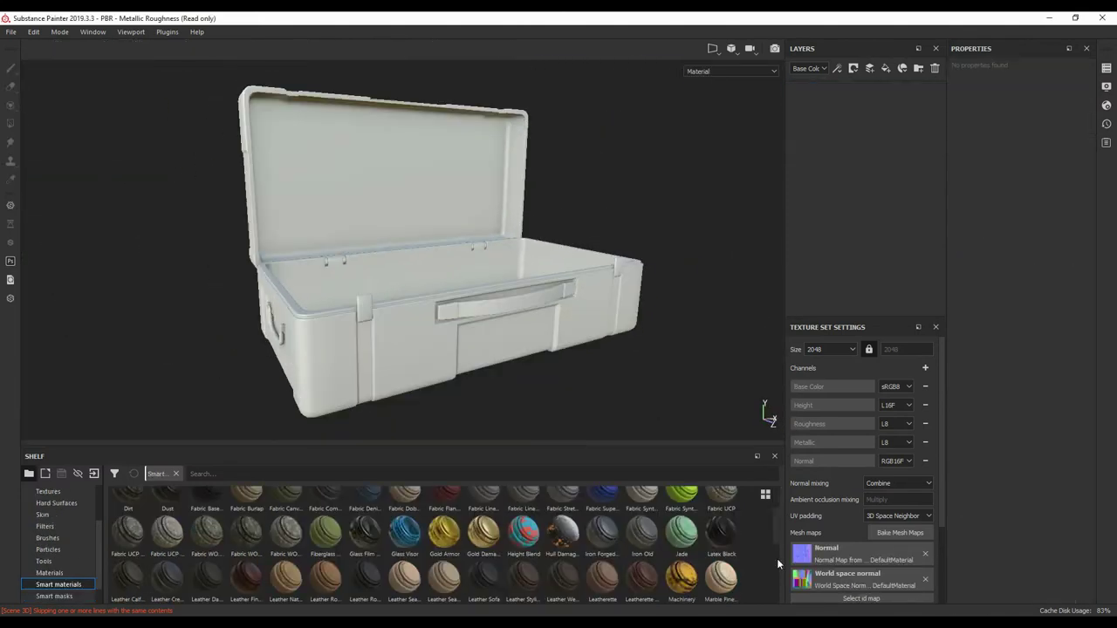
scroll(729, 557, down, 1)
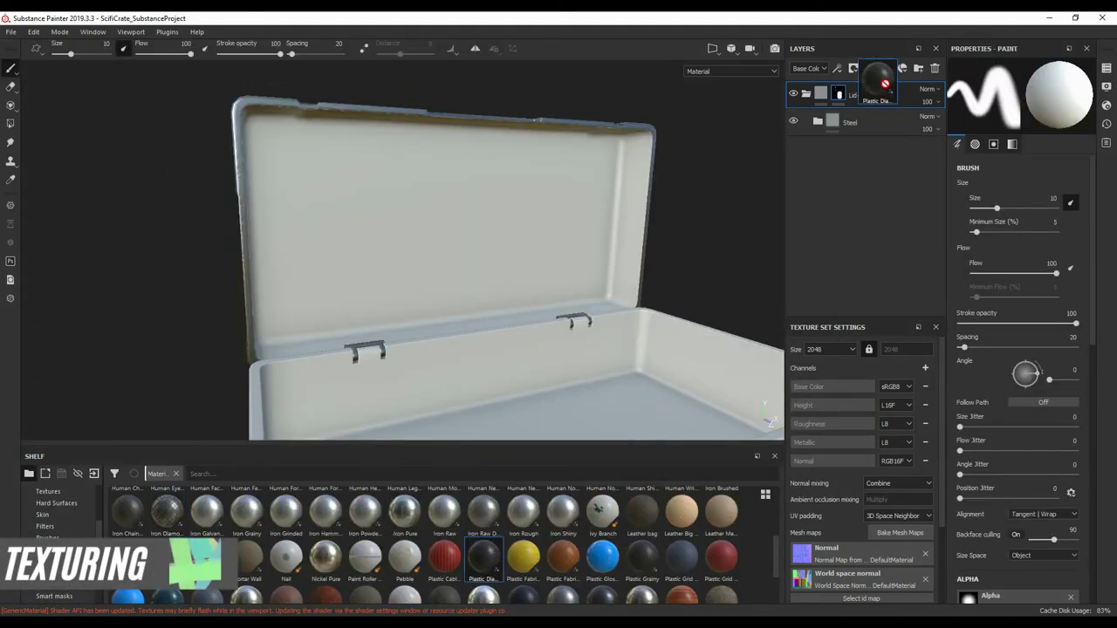
Step: Add Plastic Diamond as a new fill layer with a black mask
drag(880, 84, 882, 94)
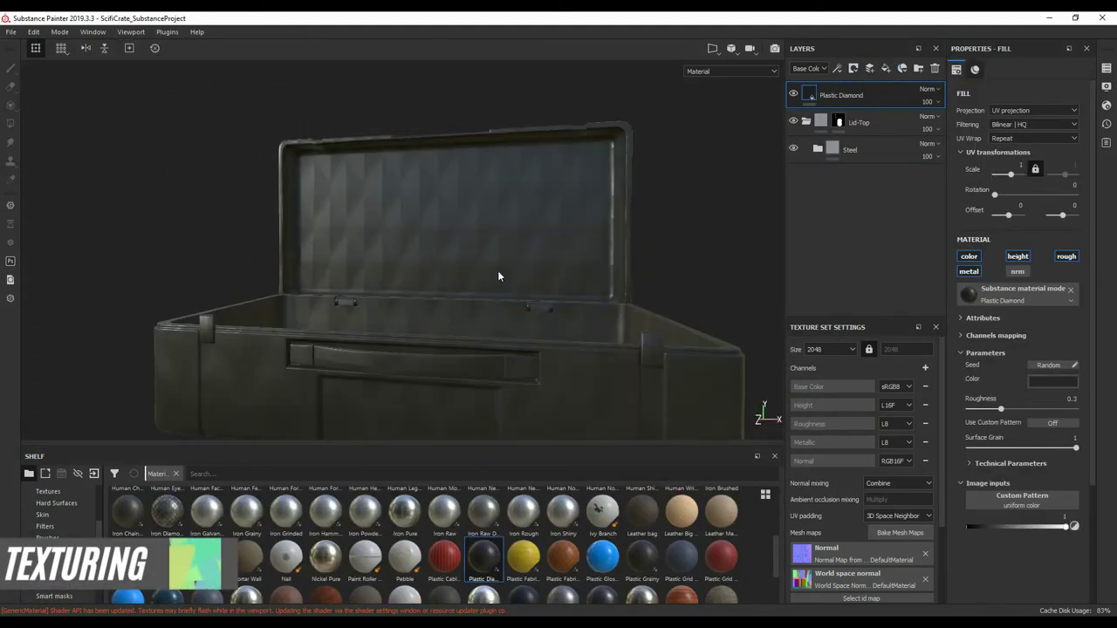
alt+drag(498, 270, 626, 289)
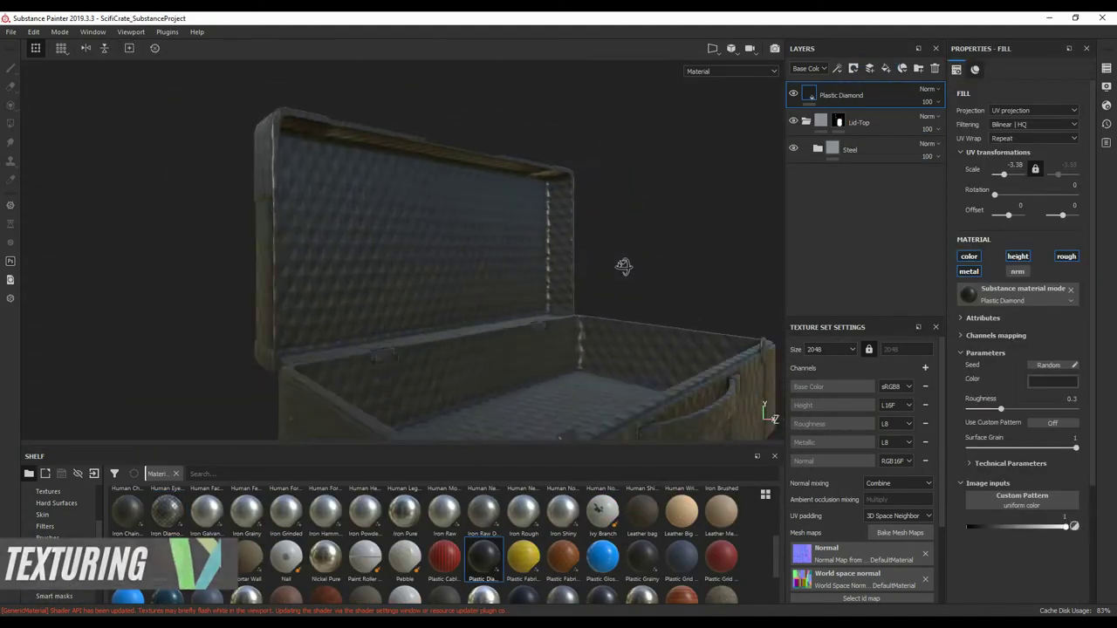
right_click(875, 94)
click(916, 108)
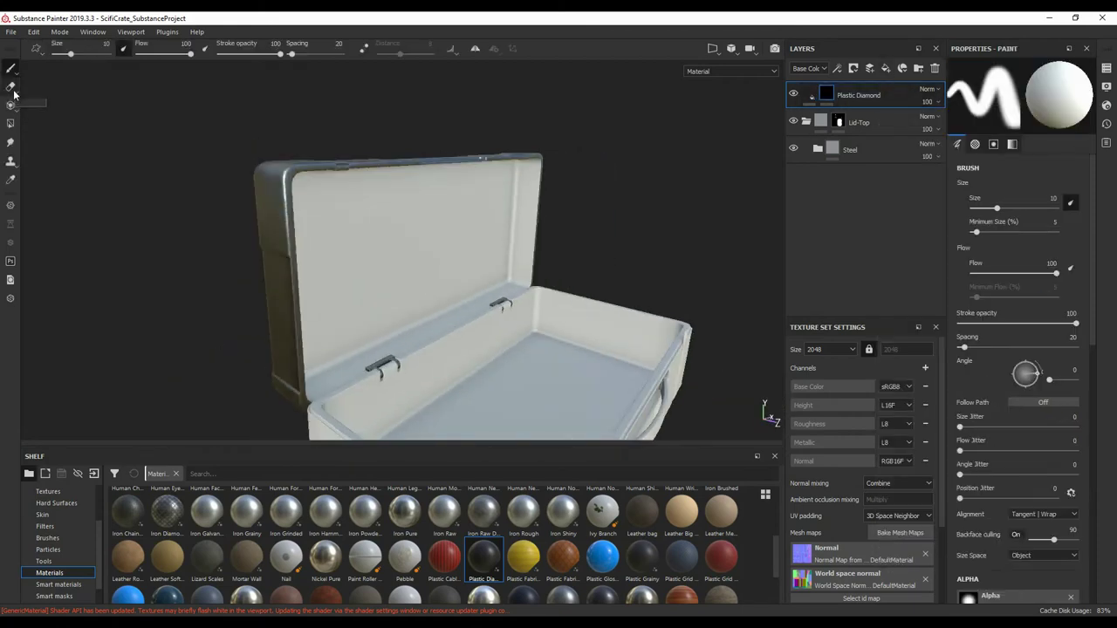
Step: Polygon-fill the inner lid faces so the diamond padding shows there
mouse_move(393, 288)
alt+mouse_down()
mouse_move(524, 288)
mouse_move(711, 249)
alt+mouse_up()
click(11, 123)
click(528, 300)
mouse_move(337, 372)
alt+mouse_down()
mouse_move(366, 262)
mouse_move(325, 292)
mouse_move(320, 219)
mouse_move(303, 257)
mouse_move(466, 299)
mouse_move(467, 239)
mouse_move(531, 337)
mouse_move(390, 309)
mouse_move(351, 259)
alt+mouse_up()
click(384, 292)
Step: Open the diamond fill layer's settings and inspect the padded lid interior
key(f)
click(809, 95)
alt+drag(706, 219, 559, 262)
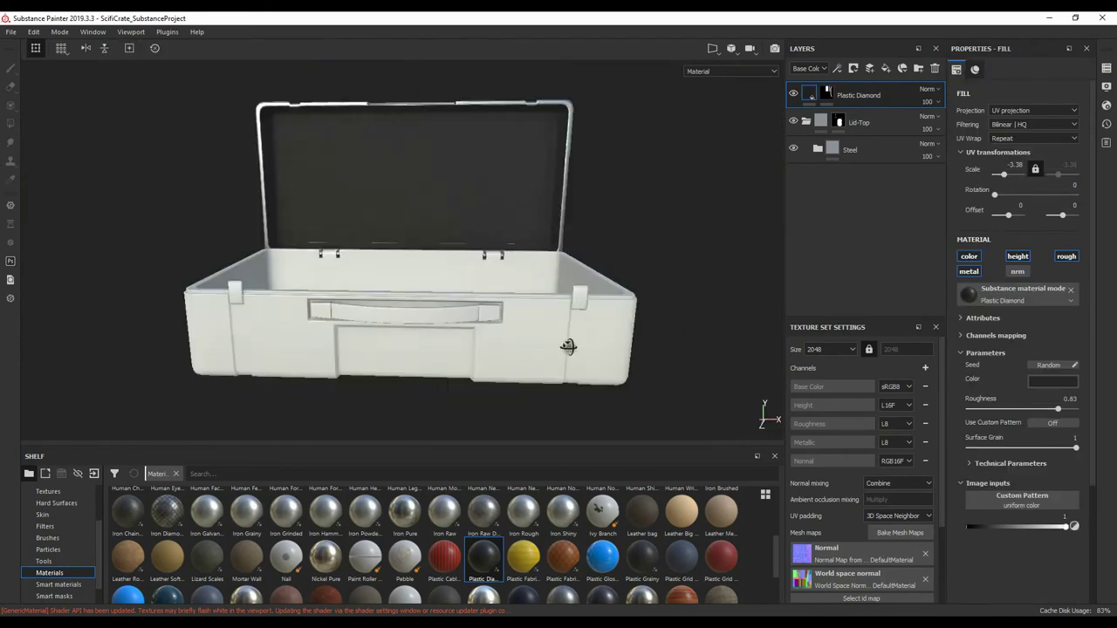
alt+right_drag(559, 262, 527, 322)
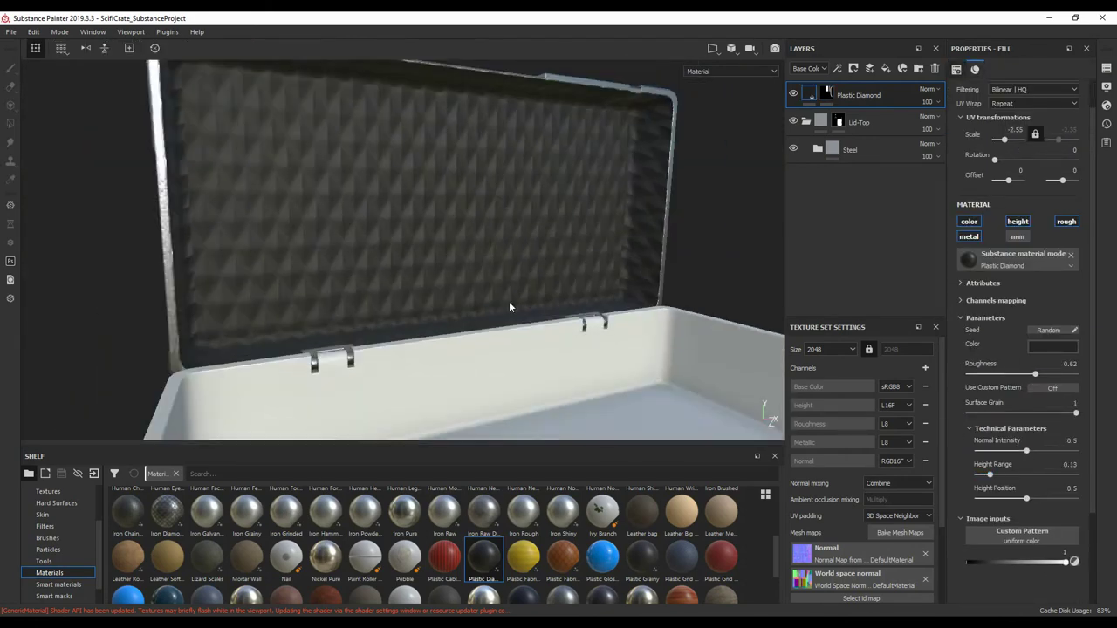
key(f)
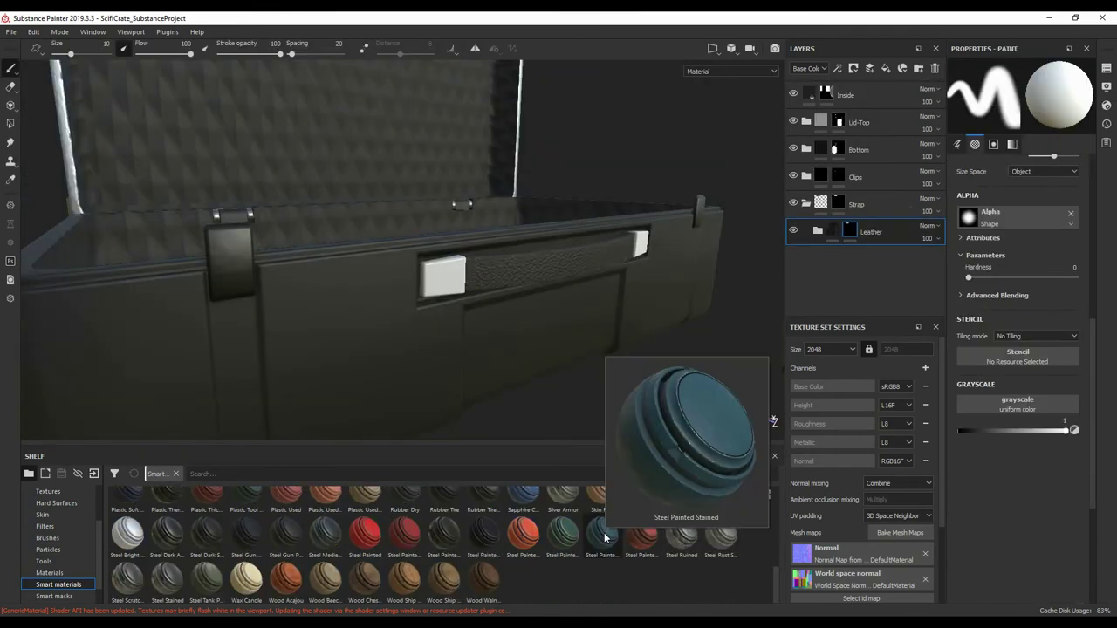
Step: Add the Steel Painted Stained smart material as a layer and orbit to check the handles
drag(602, 535, 868, 245)
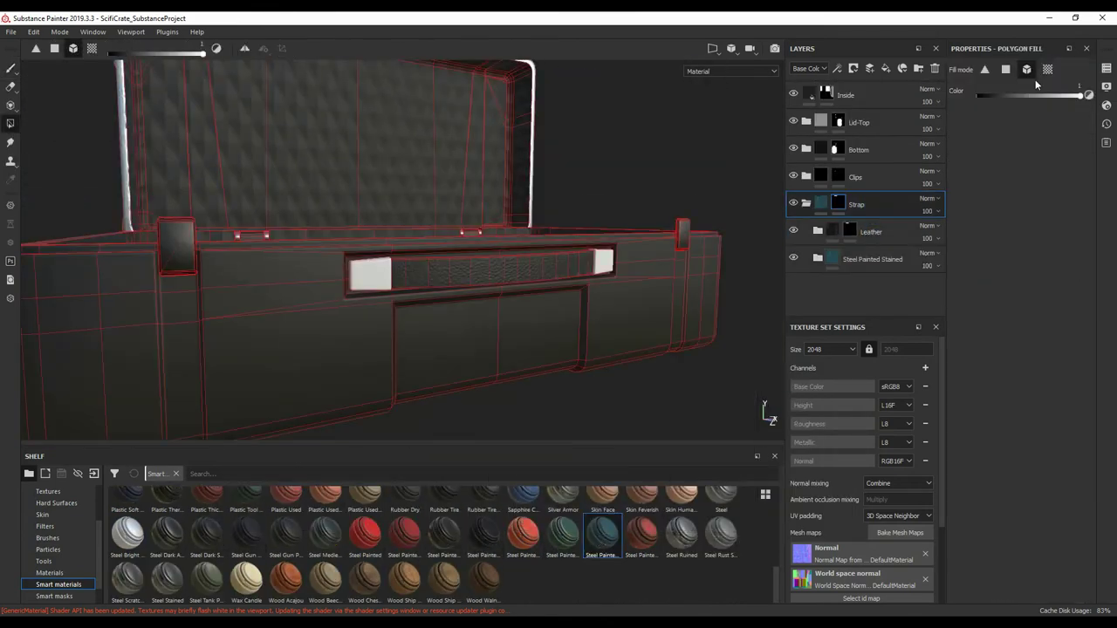
mouse_move(174, 262)
alt+mouse_down()
mouse_move(293, 289)
mouse_move(855, 259)
alt+mouse_up()
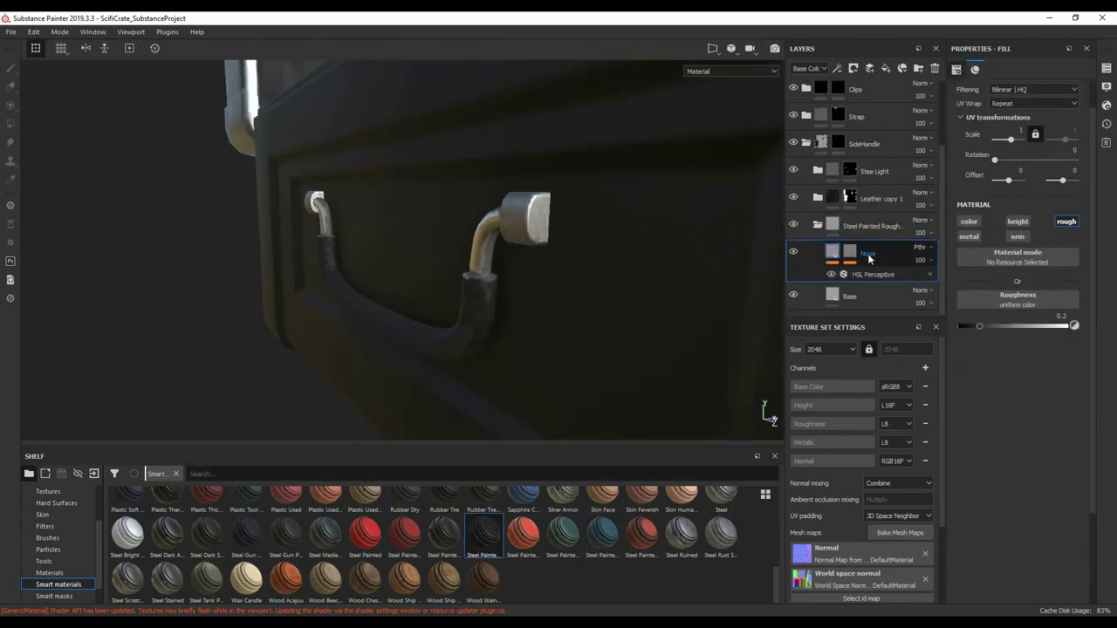
alt+drag(599, 224, 436, 322)
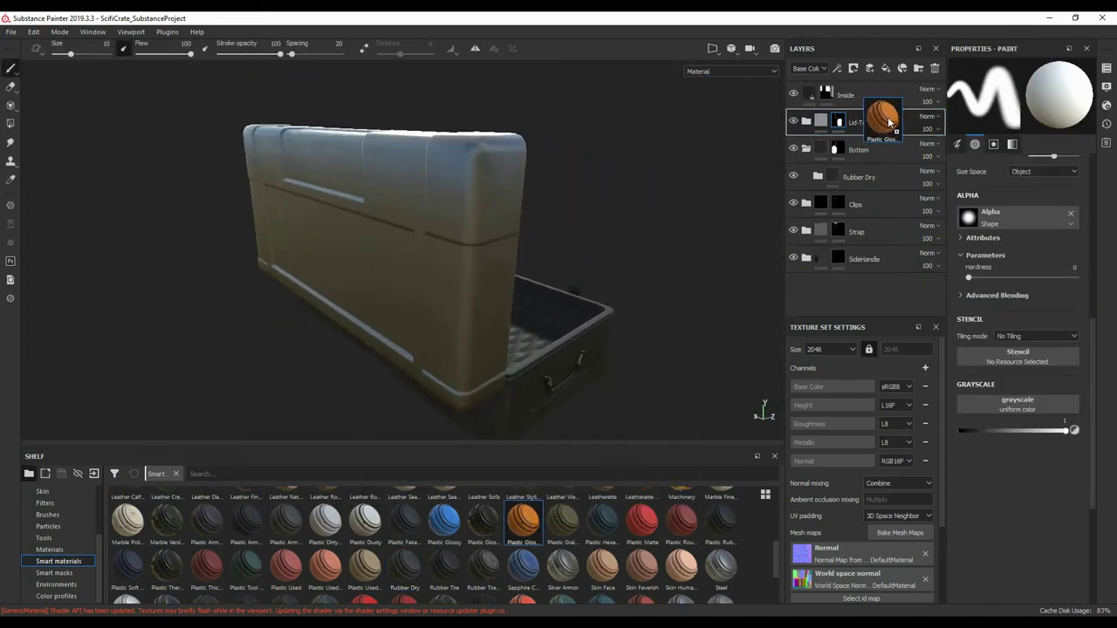
Step: Add Plastic Glossy as a new layer, shift its base colour hue to orange, and return to polygon fill
drag(889, 122, 884, 127)
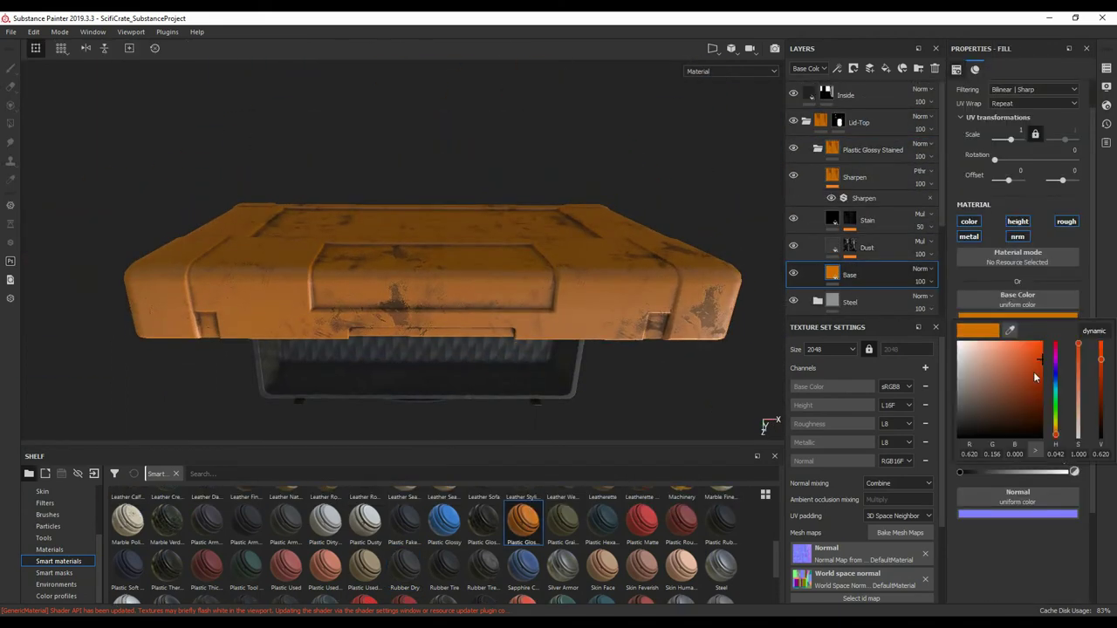
drag(1035, 377, 1056, 419)
alt+drag(524, 192, 574, 166)
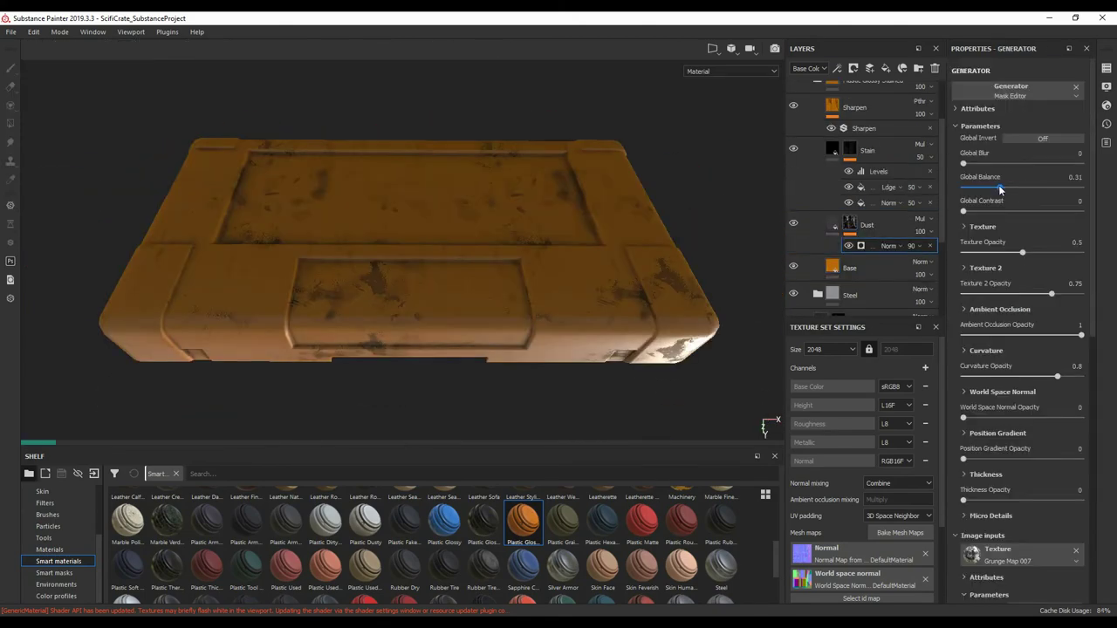
mouse_move(664, 262)
alt+mouse_down()
mouse_move(605, 303)
mouse_move(356, 287)
mouse_move(511, 271)
mouse_move(492, 274)
mouse_move(499, 287)
mouse_move(392, 230)
mouse_move(294, 230)
mouse_move(309, 324)
mouse_move(267, 304)
mouse_move(465, 247)
mouse_move(244, 292)
mouse_move(524, 250)
mouse_move(394, 341)
mouse_move(601, 244)
mouse_move(354, 382)
mouse_move(346, 309)
mouse_move(277, 247)
mouse_move(288, 240)
mouse_move(300, 234)
mouse_move(348, 269)
mouse_move(311, 318)
mouse_move(483, 325)
mouse_move(494, 349)
mouse_move(341, 288)
mouse_move(454, 364)
mouse_move(294, 242)
mouse_move(552, 263)
alt+mouse_up()
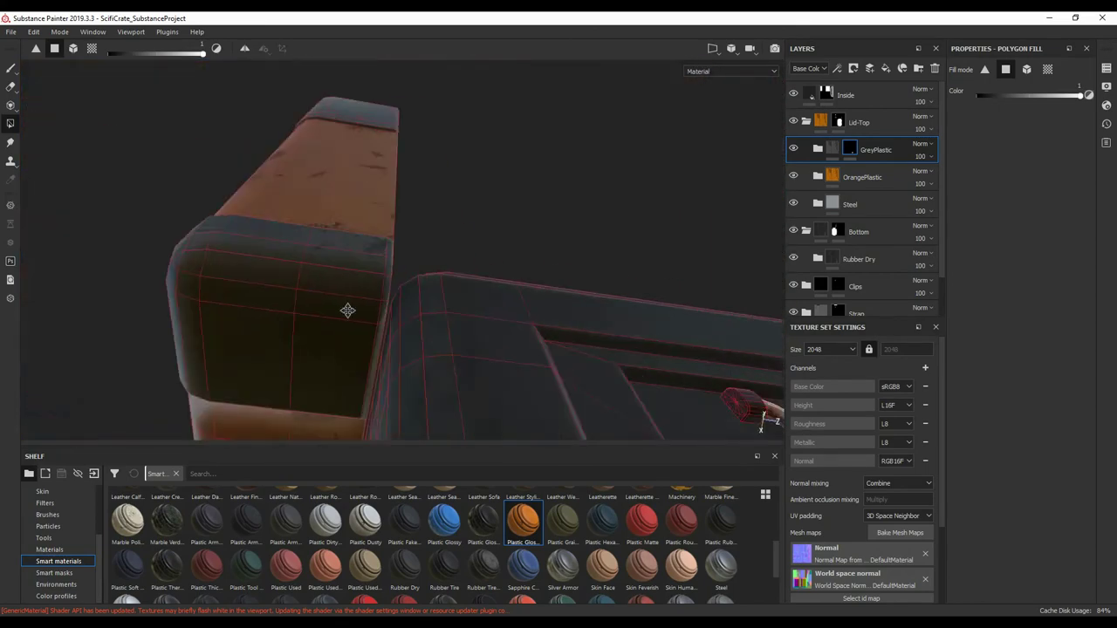
key(1)
key(4)
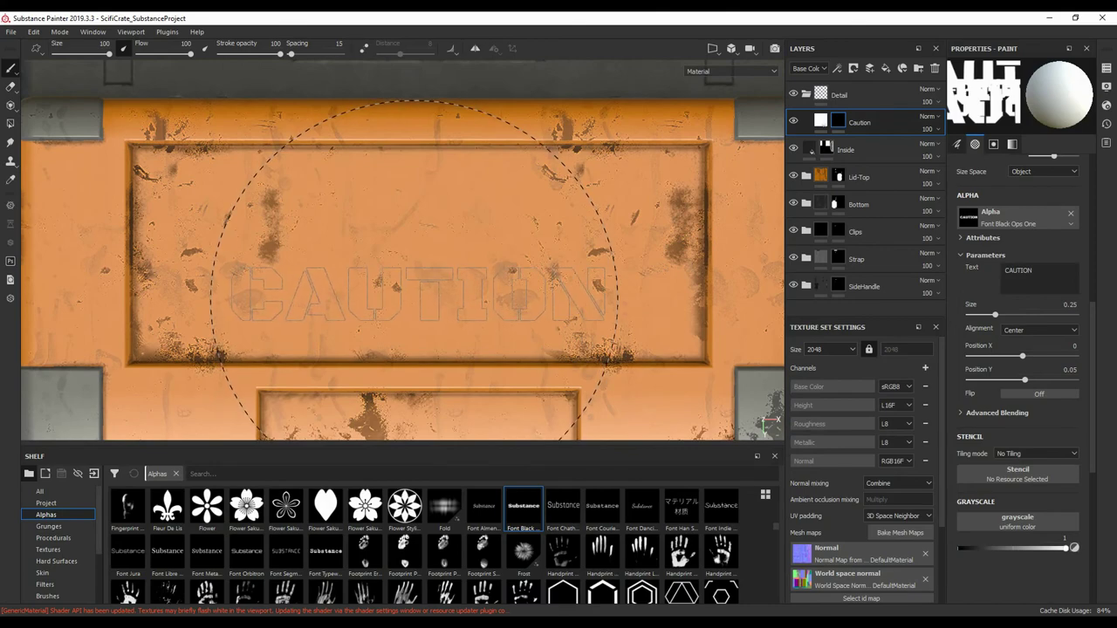
Step: Choose the Line Stripes alpha for the hazard stripes
scroll(777, 525, down, 5)
click(365, 509)
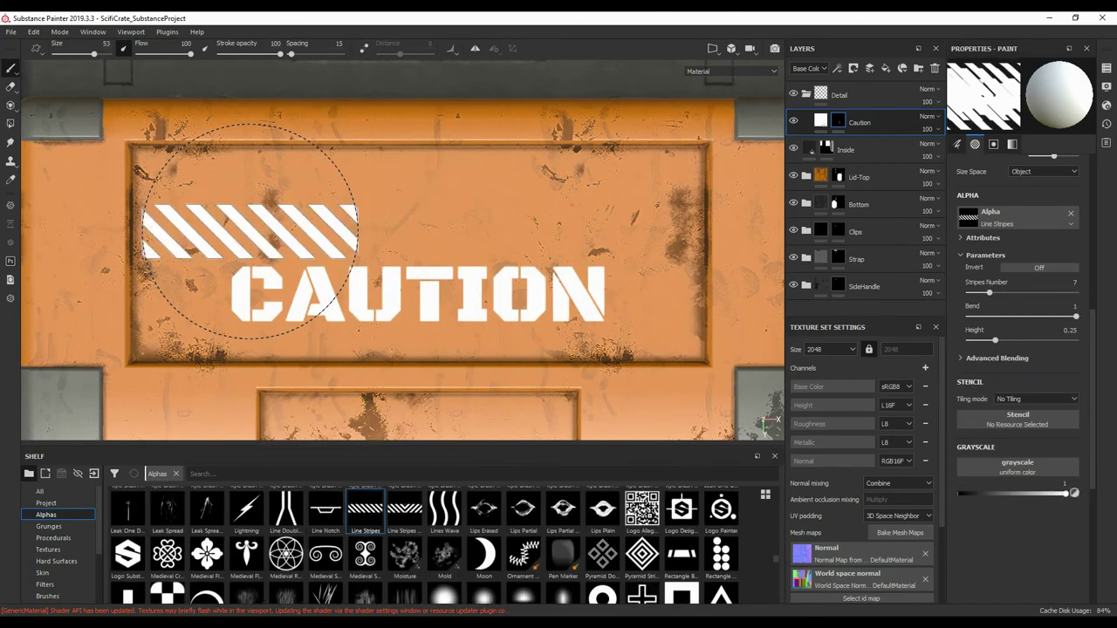
scroll(554, 238, up, 3)
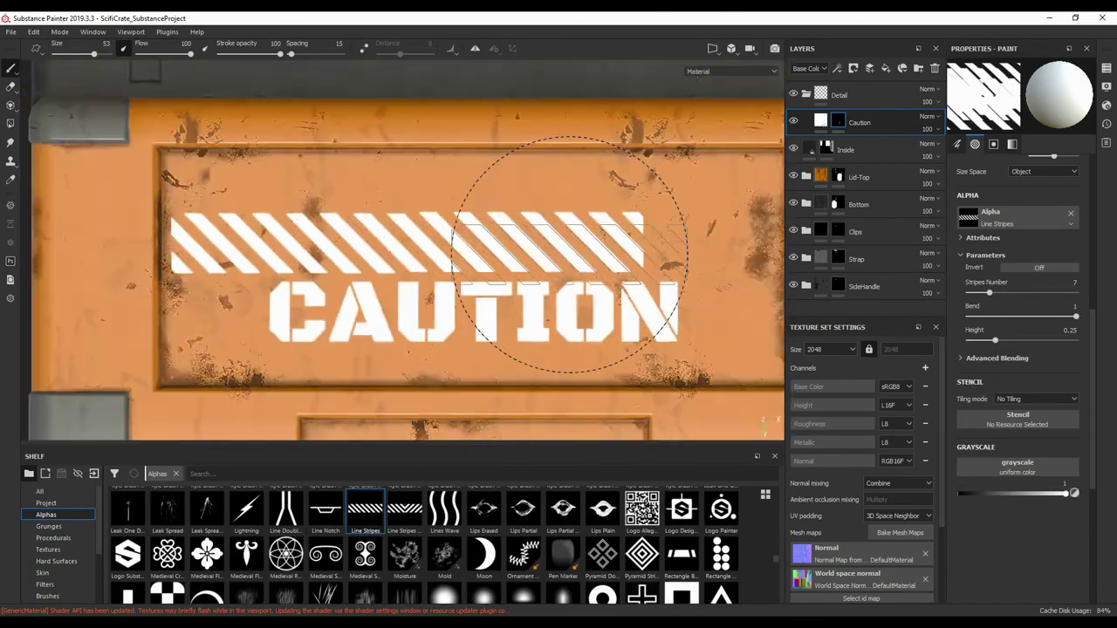
scroll(488, 314, down, 3)
scroll(521, 358, down, 2)
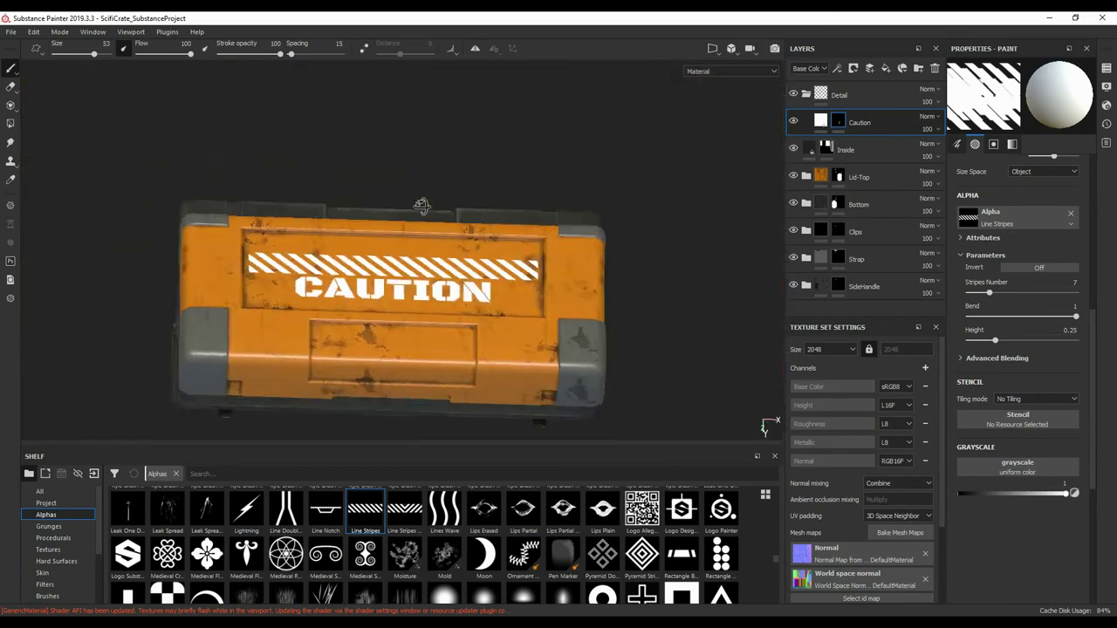
scroll(522, 358, up, 4)
Step: Place the Sign Biohazard alpha on the crate's lower front panel, then bring up the dirt brushes
click(47, 596)
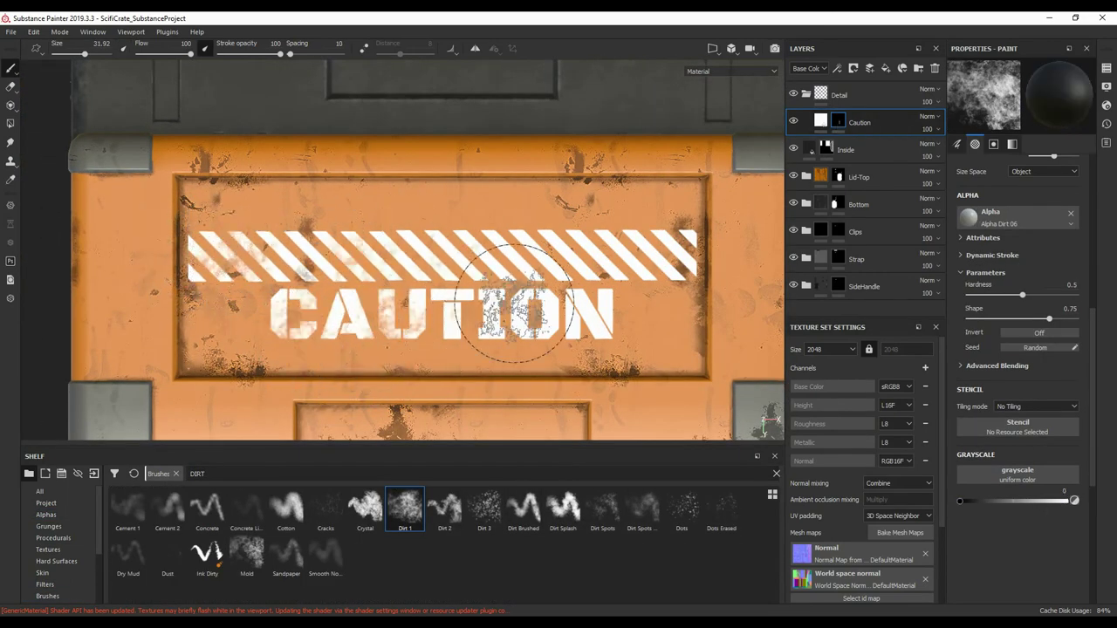
scroll(709, 339, down, 3)
scroll(585, 281, up, 4)
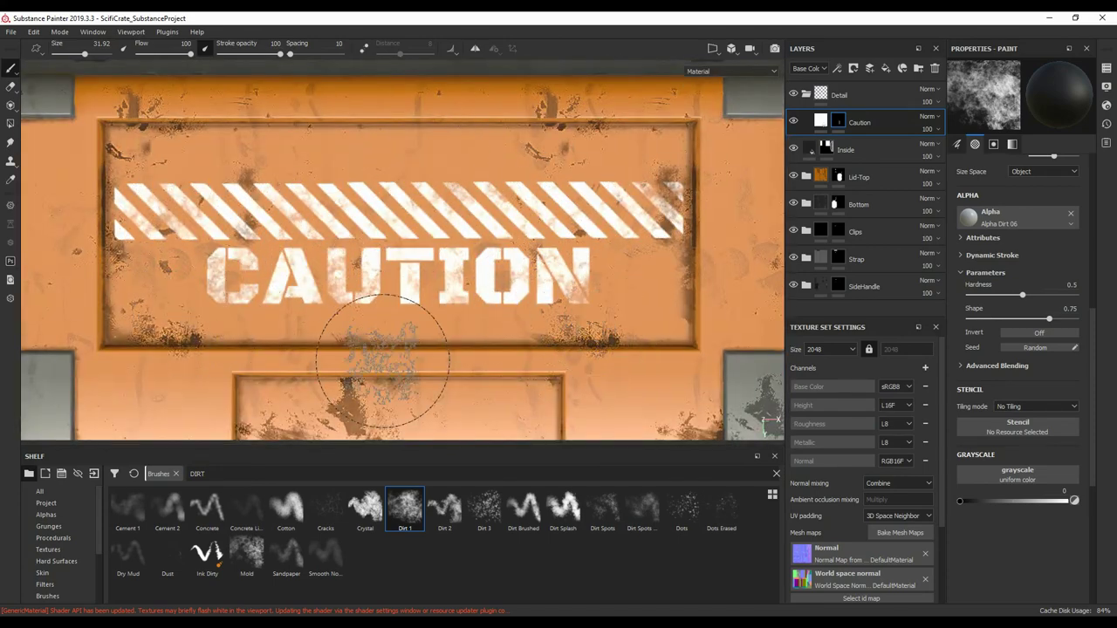
scroll(641, 174, down, 3)
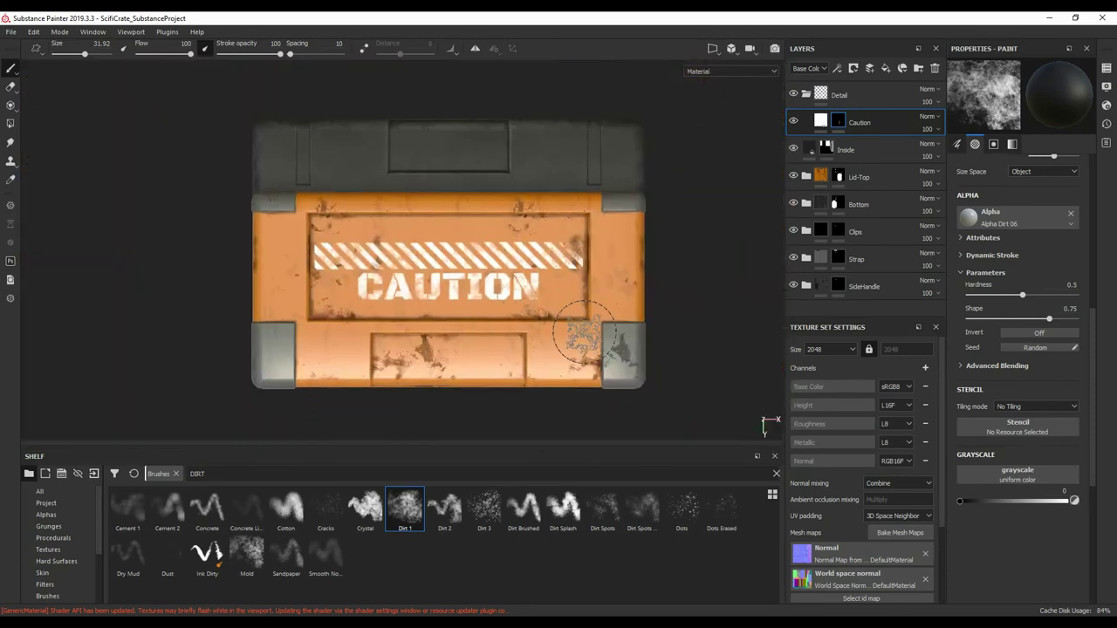
scroll(578, 337, up, 4)
click(46, 515)
scroll(775, 569, up, 1)
drag(285, 510, 1018, 401)
scroll(617, 323, up, 3)
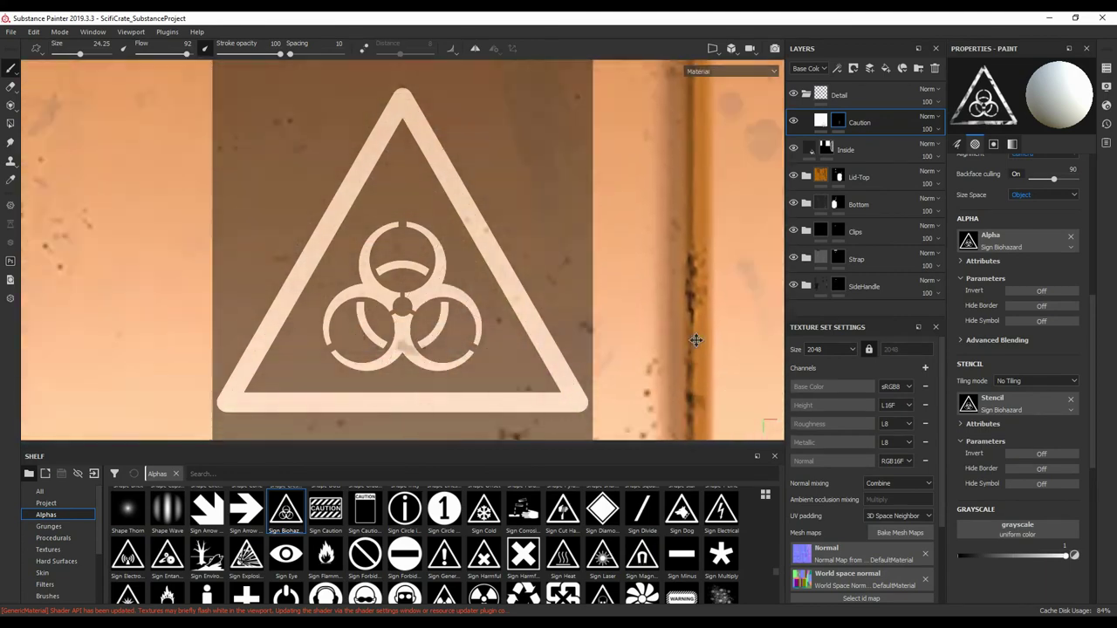
scroll(617, 323, down, 3)
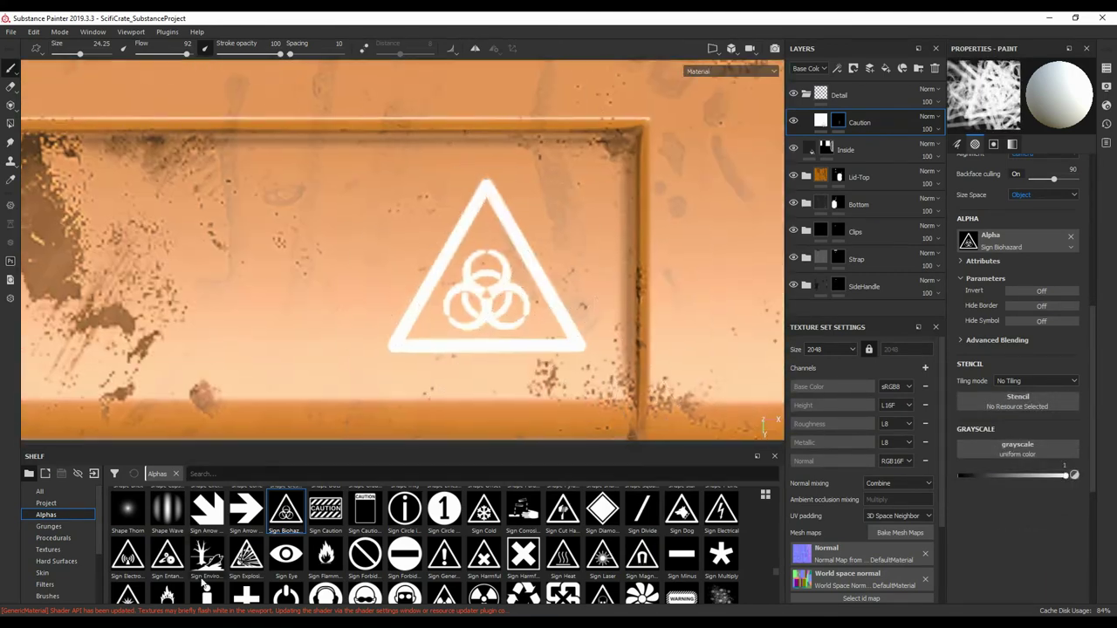
click(48, 596)
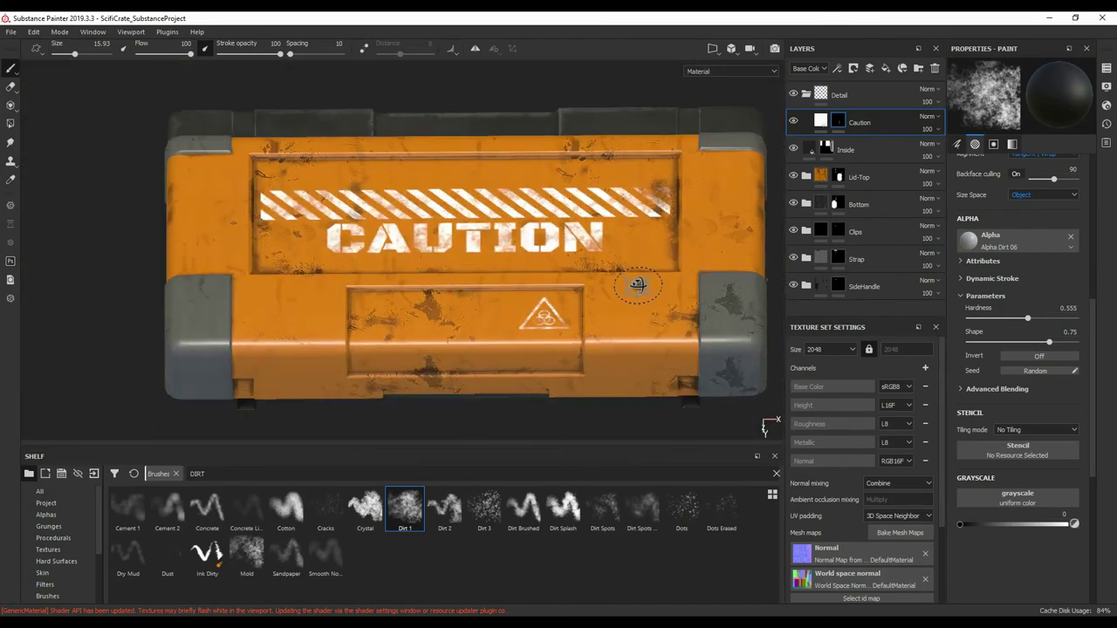
Step: Paint a thin white Arrow Long stencil on the crate side with Basic Hard, then remove the stencil
drag(1032, 509, 1033, 511)
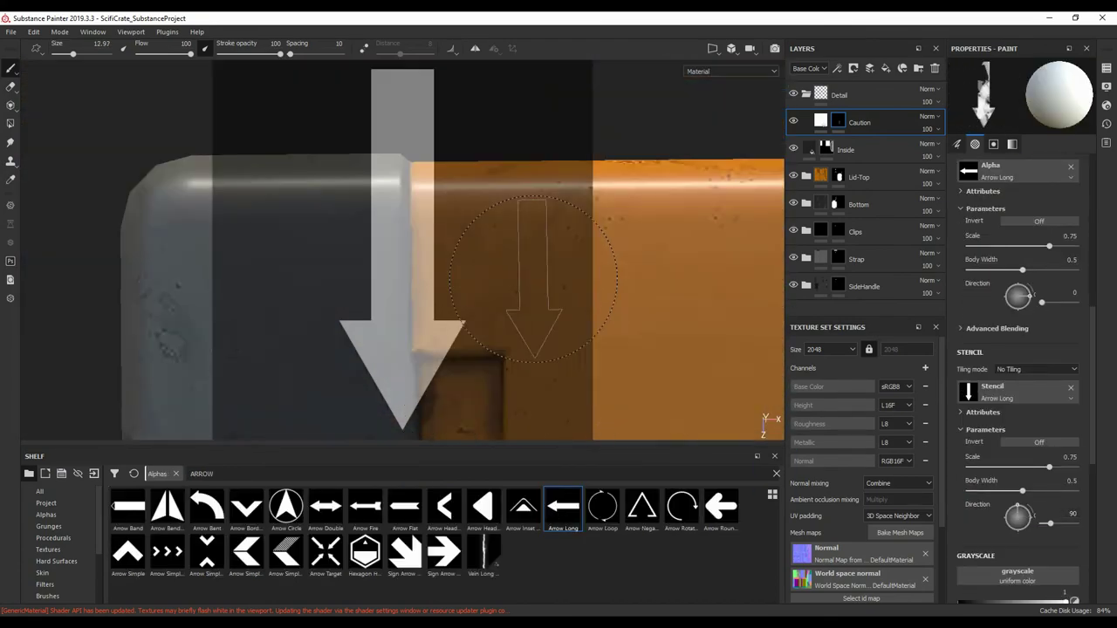
drag(1049, 467, 968, 467)
scroll(56, 559, down, 1)
click(48, 561)
click(484, 506)
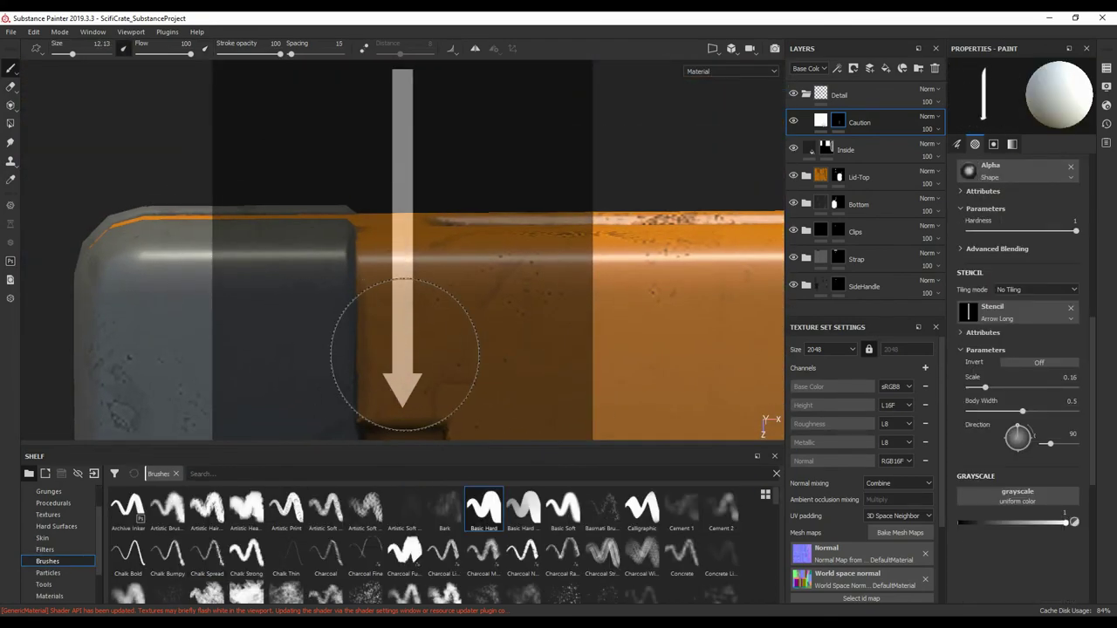
alt+drag(623, 362, 241, 363)
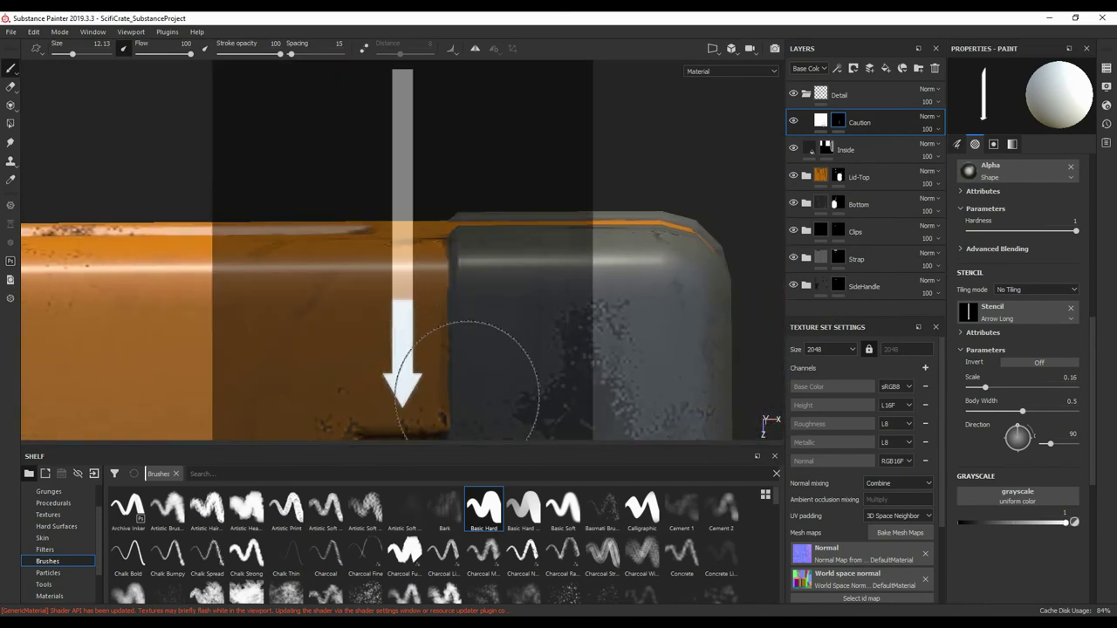
alt+drag(449, 361, 364, 323)
click(1071, 307)
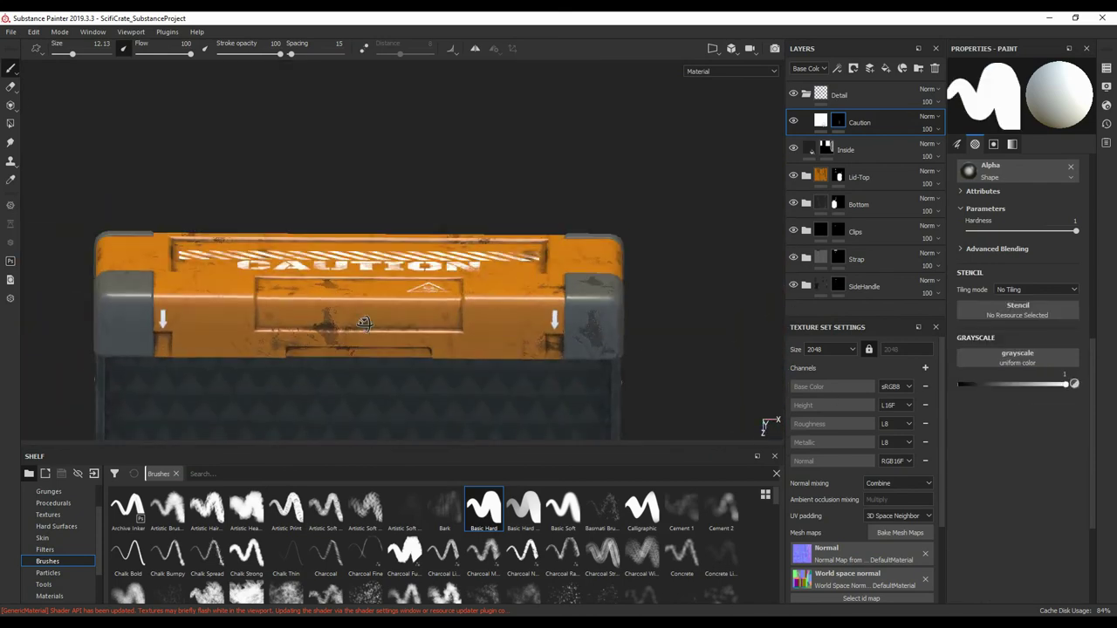
Step: Search the brushes for 'dirt' and select Dirt 1
scroll(364, 323, up, 5)
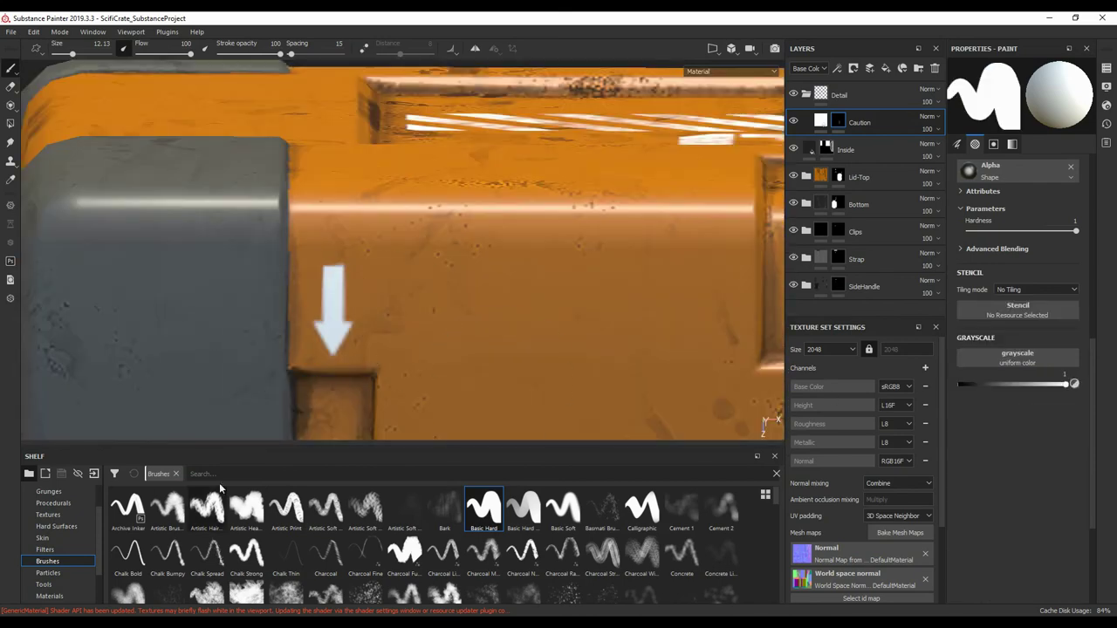
click(227, 474)
text(dirt)
click(405, 506)
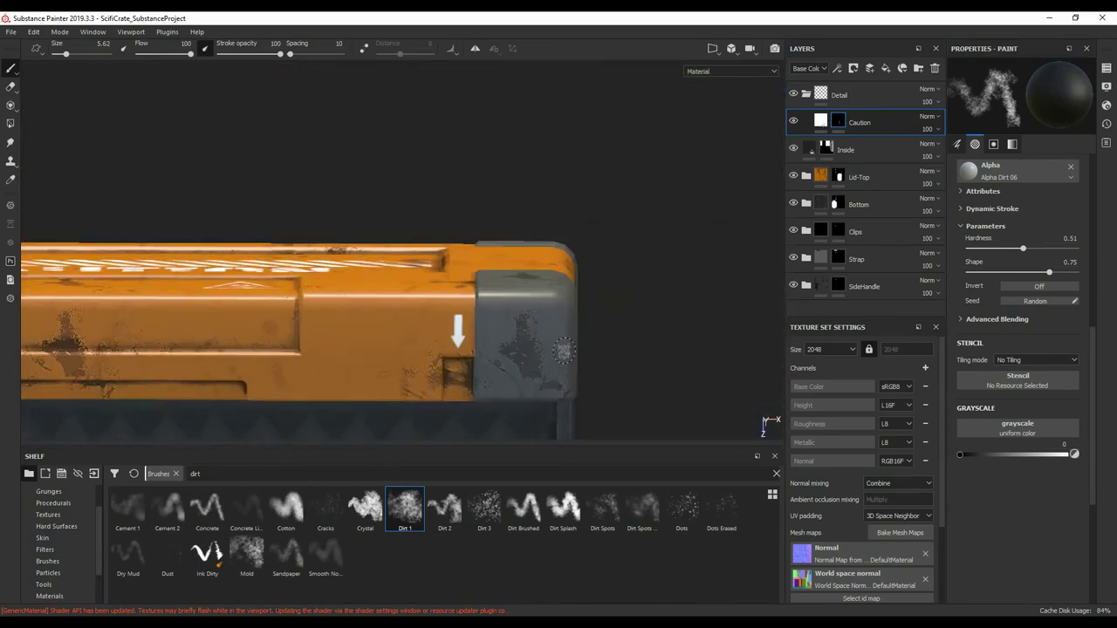